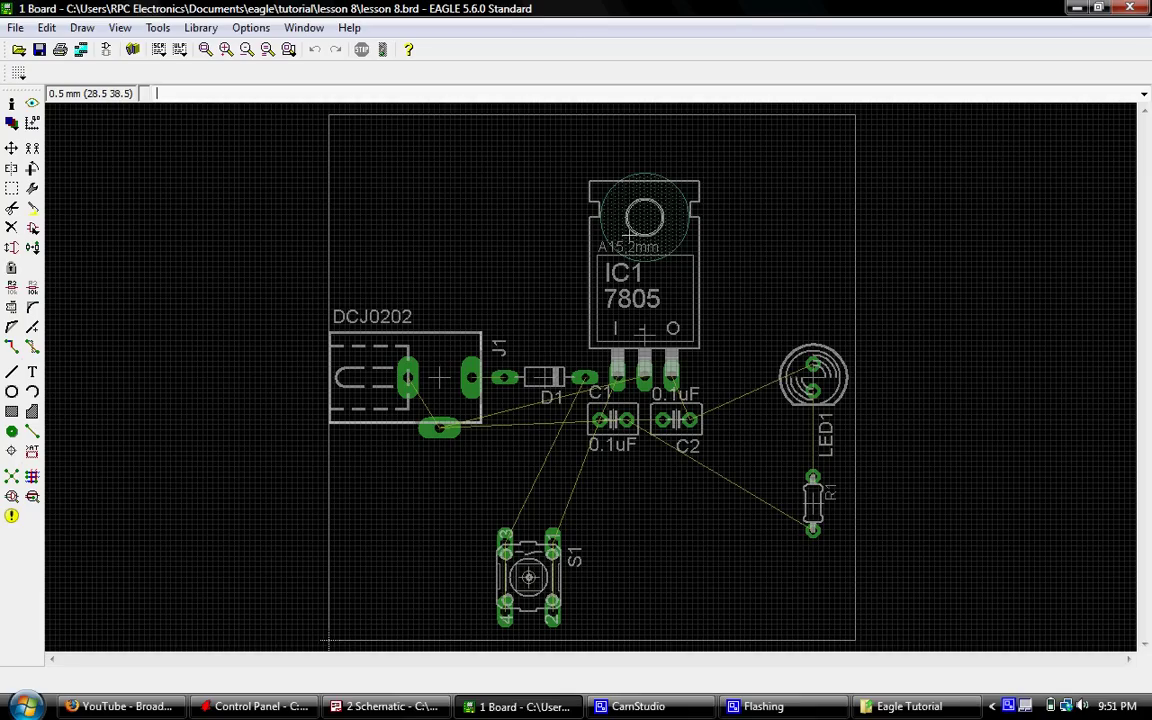
- Rotate diode D1 to stand vertically and place it right of J1
{"action": "left_click", "coordinate": [11, 148]}
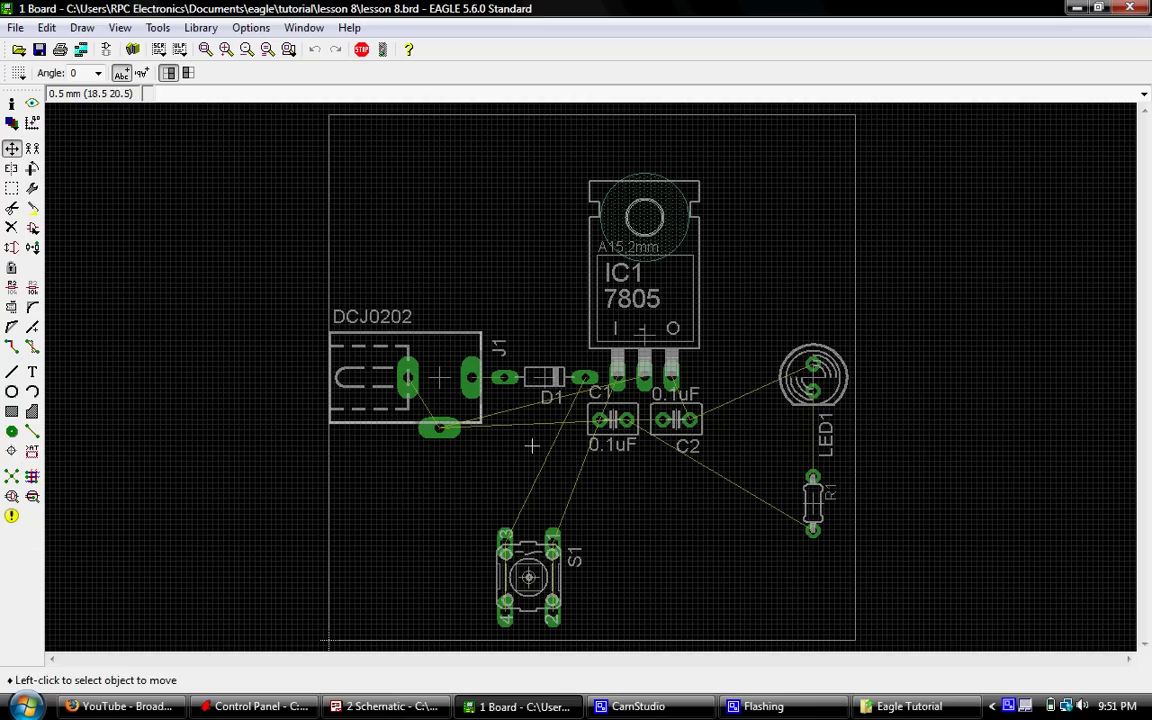
{"action": "scroll", "coordinate": [516, 300], "scroll_direction": "down", "scroll_amount": 1}
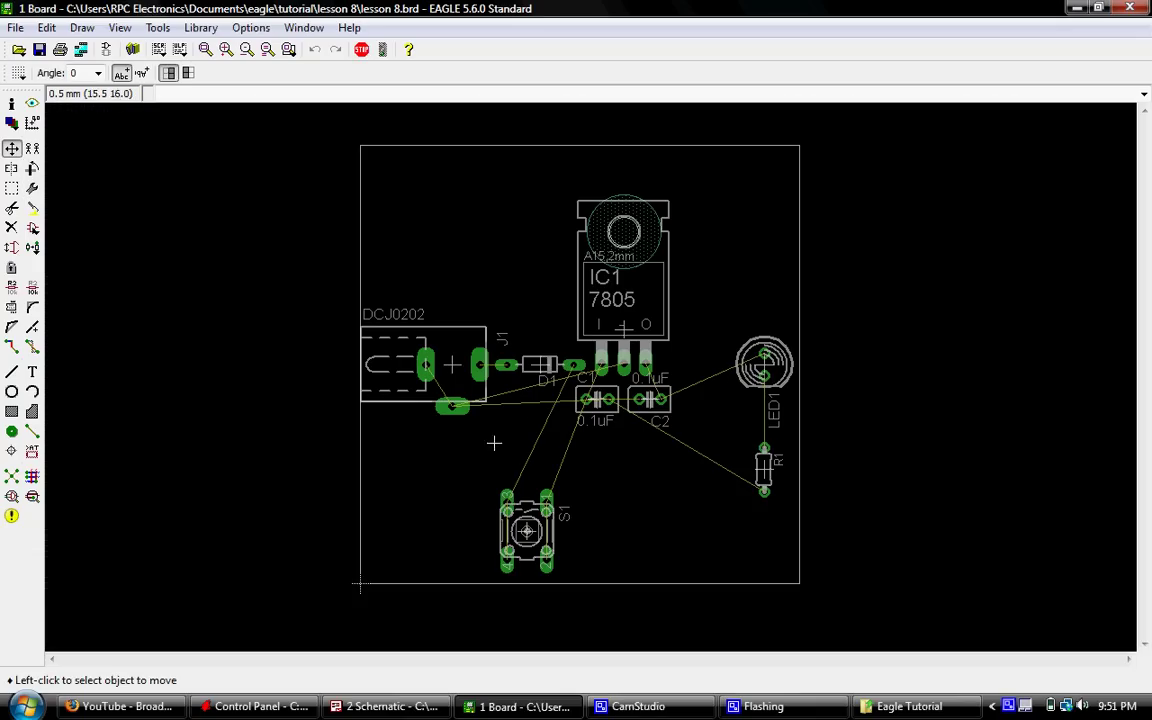
{"action": "scroll", "coordinate": [494, 442], "scroll_direction": "up", "scroll_amount": 2}
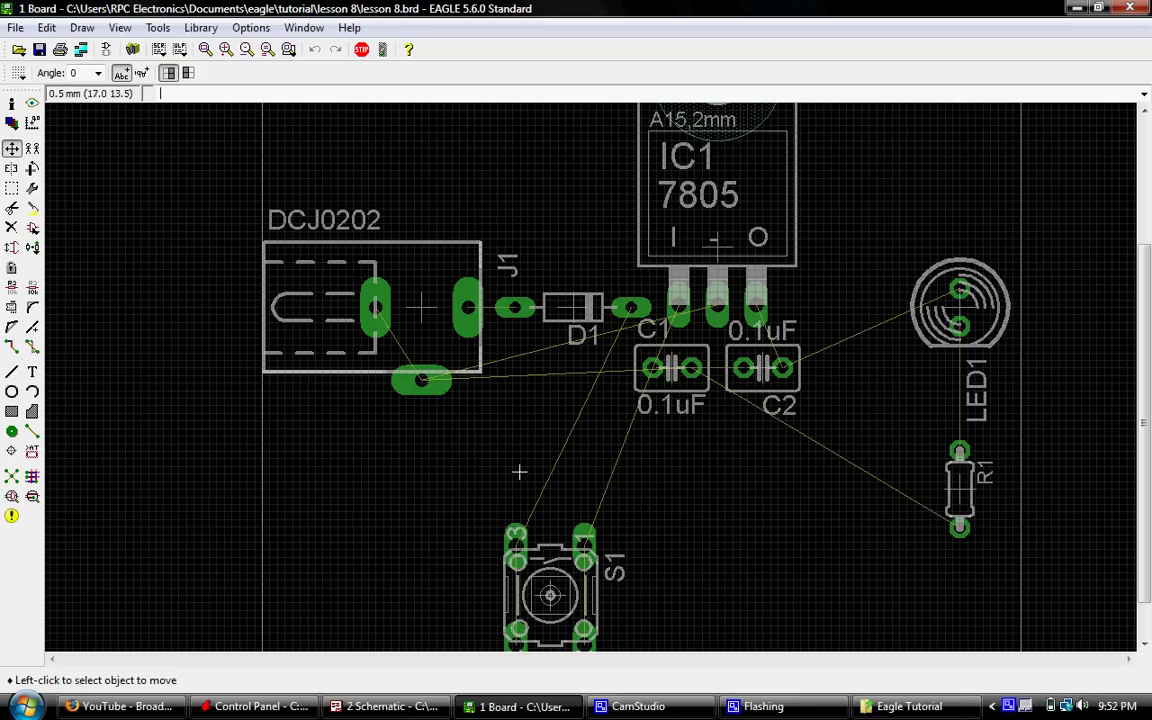
{"action": "left_click", "coordinate": [12, 147]}
{"action": "left_click", "coordinate": [570, 307]}
{"action": "right_click", "coordinate": [572, 318]}
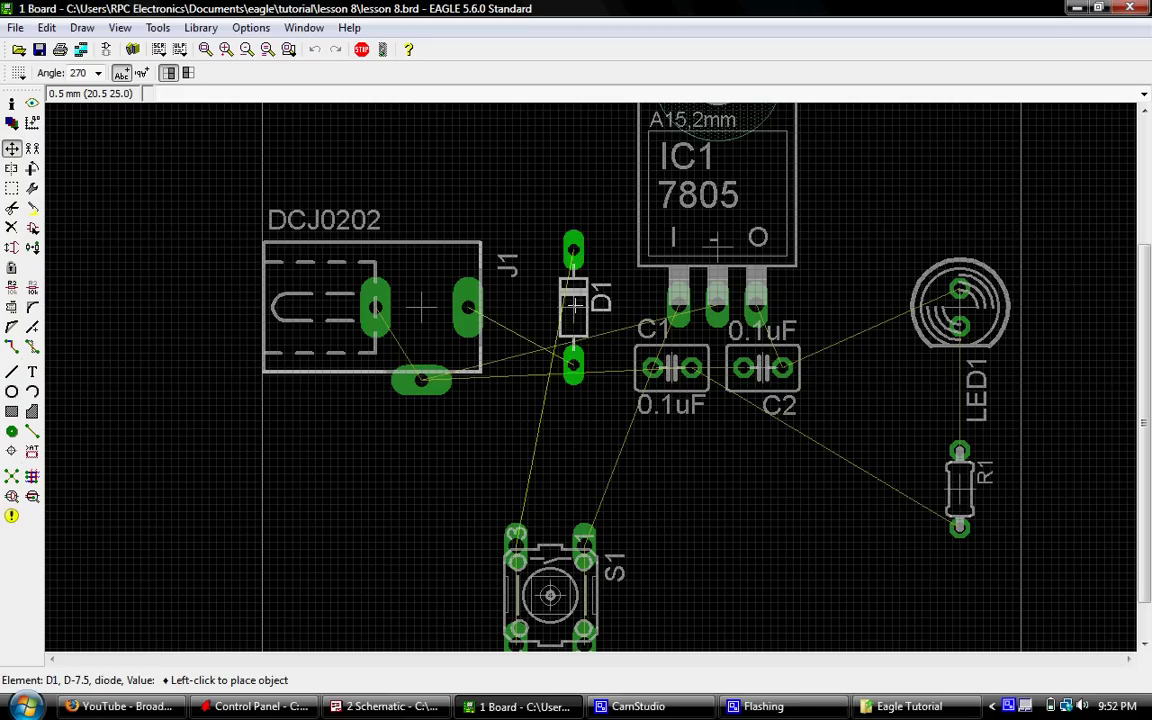
{"action": "right_click", "coordinate": [572, 315]}
{"action": "right_click", "coordinate": [573, 308]}
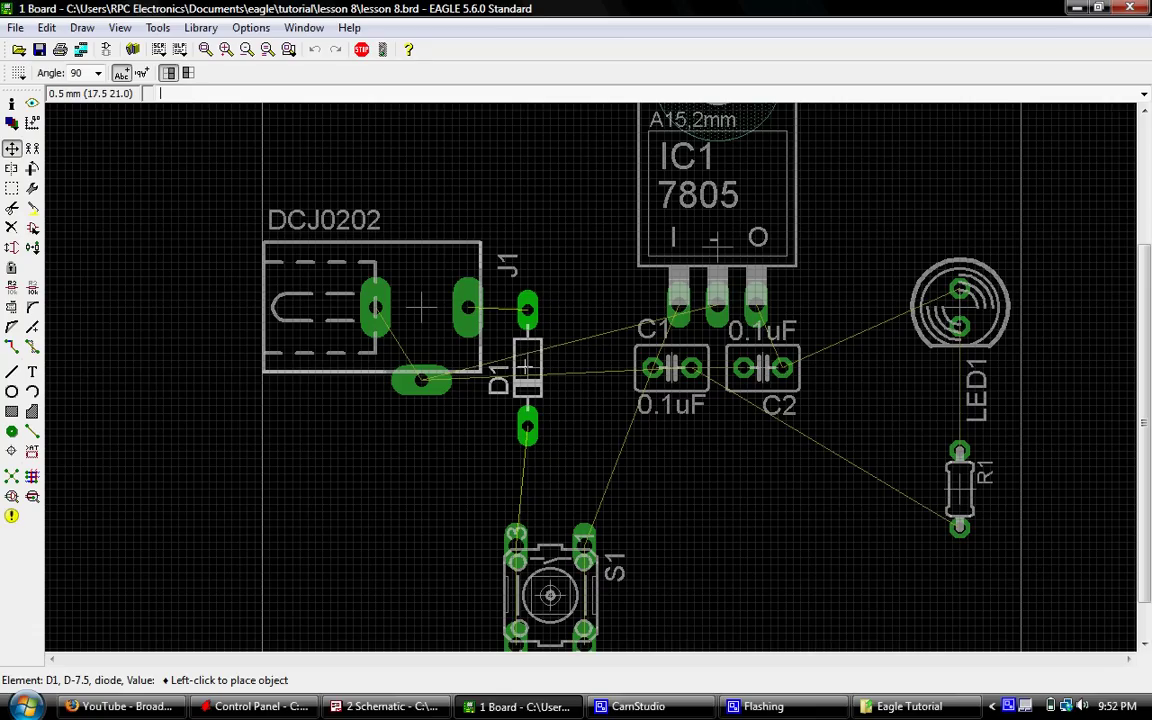
{"action": "left_click", "coordinate": [527, 368]}
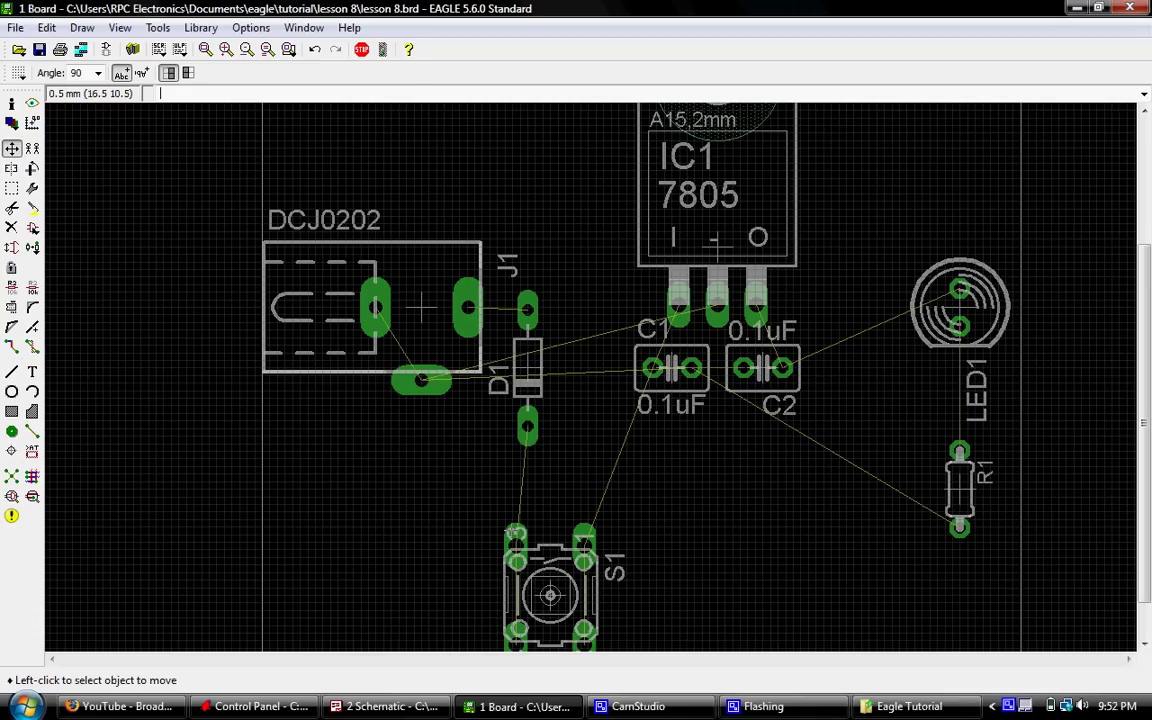
- Move switch S1 to sit directly below D1
{"action": "scroll", "coordinate": [485, 426], "scroll_direction": "down", "scroll_amount": 3}
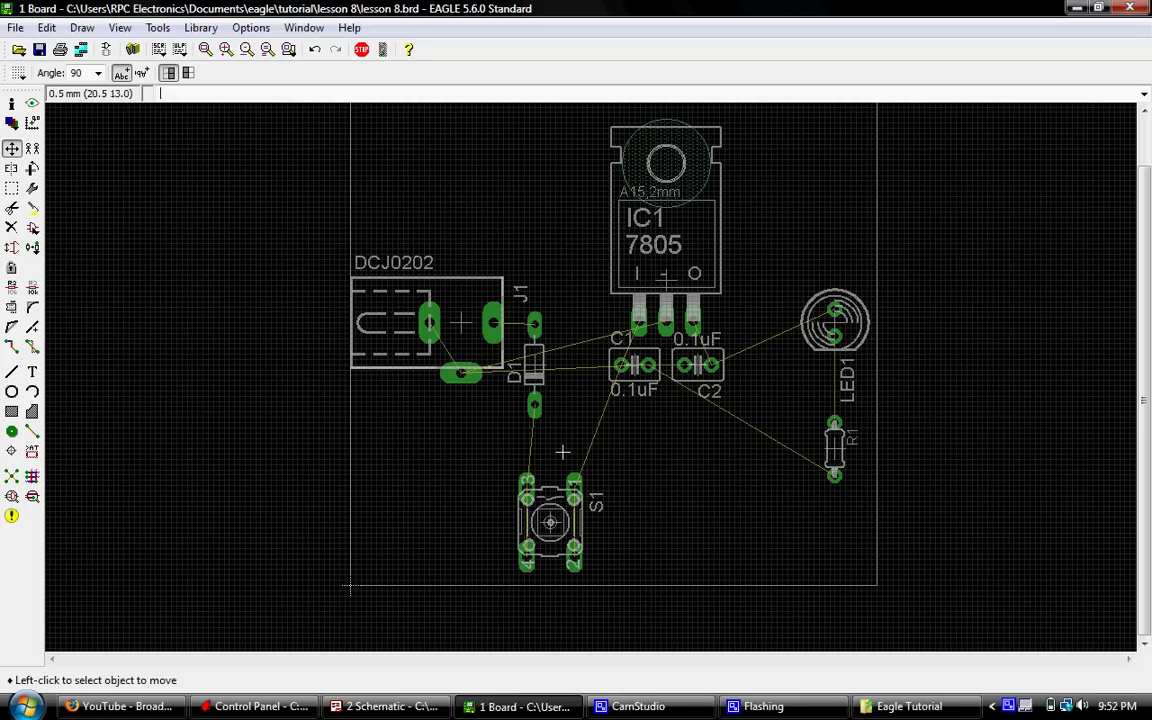
{"action": "scroll", "coordinate": [558, 452], "scroll_direction": "up", "scroll_amount": 2}
{"action": "scroll", "coordinate": [558, 452], "scroll_direction": "up", "scroll_amount": 1}
{"action": "left_click", "coordinate": [553, 555]}
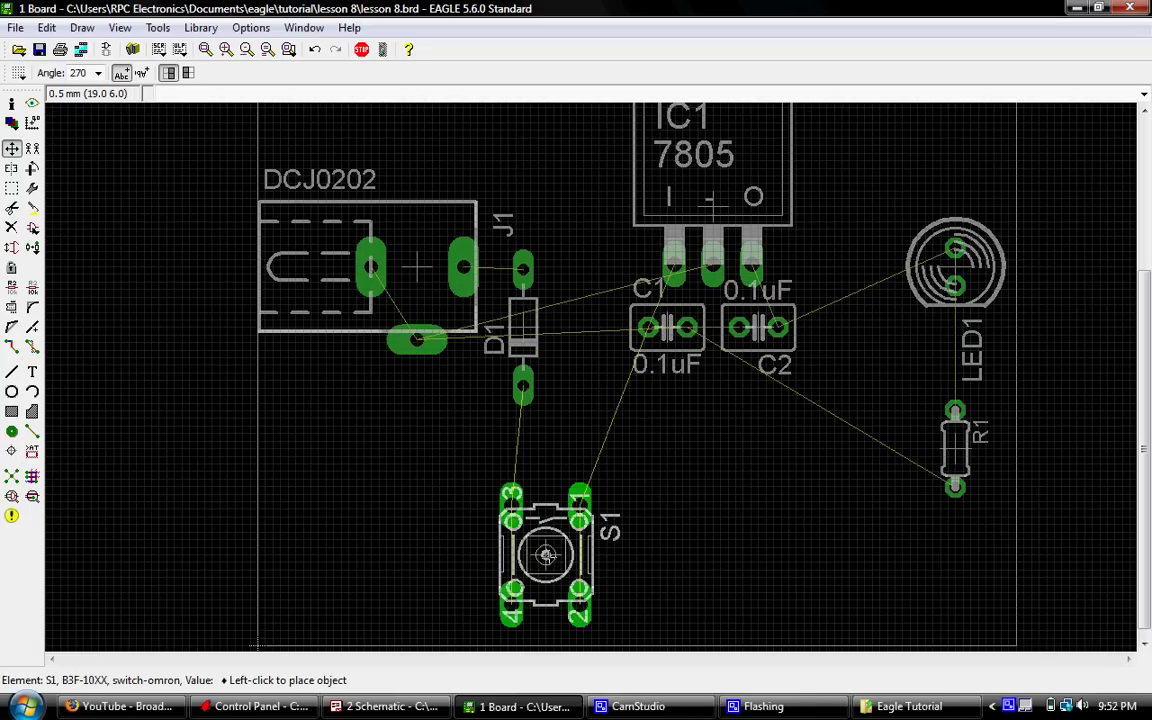
{"action": "left_click", "coordinate": [561, 555]}
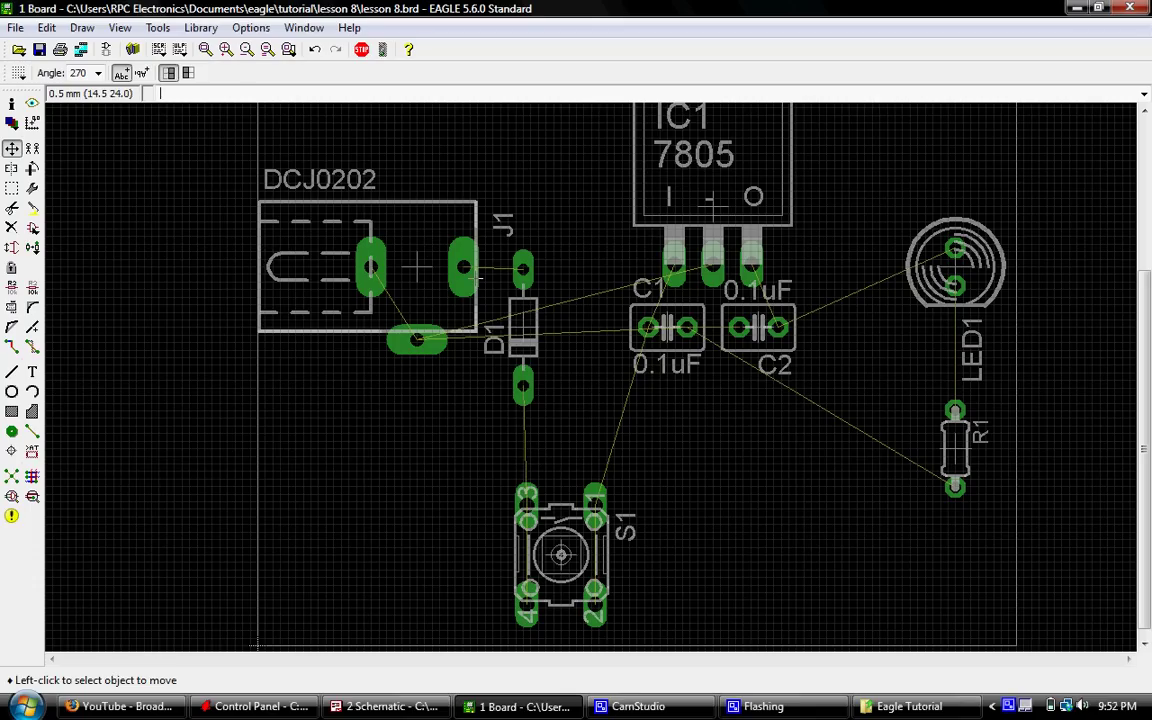
- Set the layout grid size to 0.2 mm
{"action": "scroll", "coordinate": [515, 270], "scroll_direction": "down", "scroll_amount": 1}
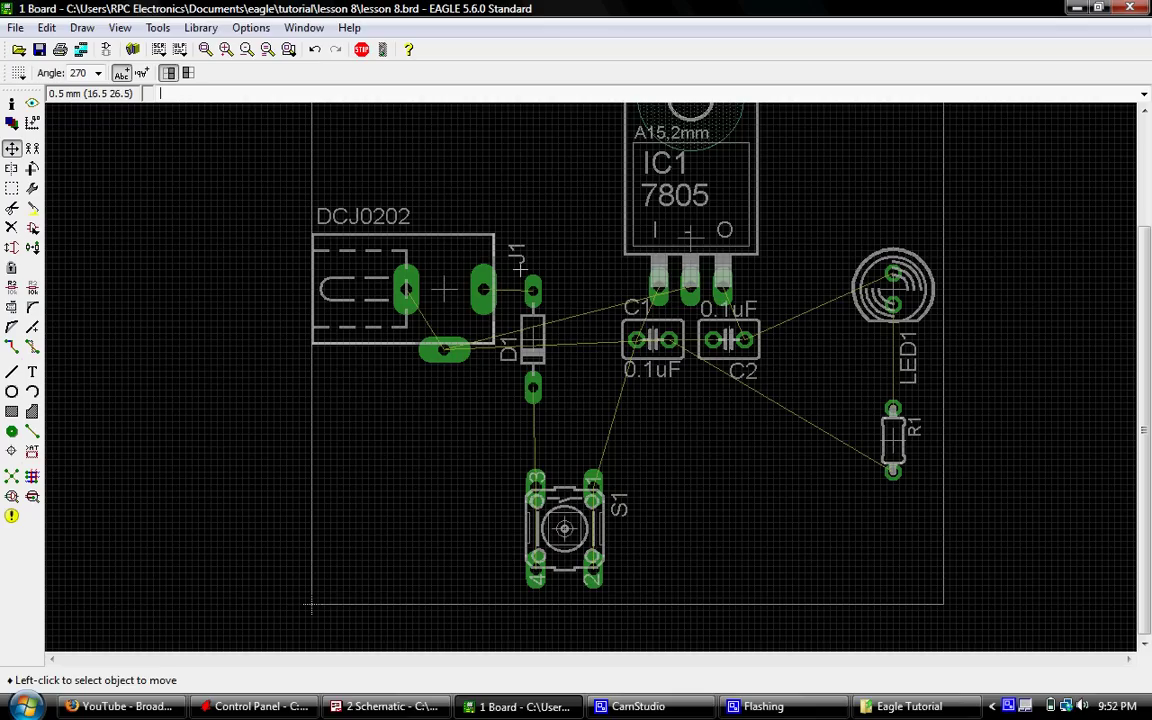
{"action": "scroll", "coordinate": [519, 268], "scroll_direction": "up", "scroll_amount": 2}
{"action": "scroll", "coordinate": [480, 295], "scroll_direction": "up", "scroll_amount": 1}
{"action": "scroll", "coordinate": [479, 295], "scroll_direction": "down", "scroll_amount": 1}
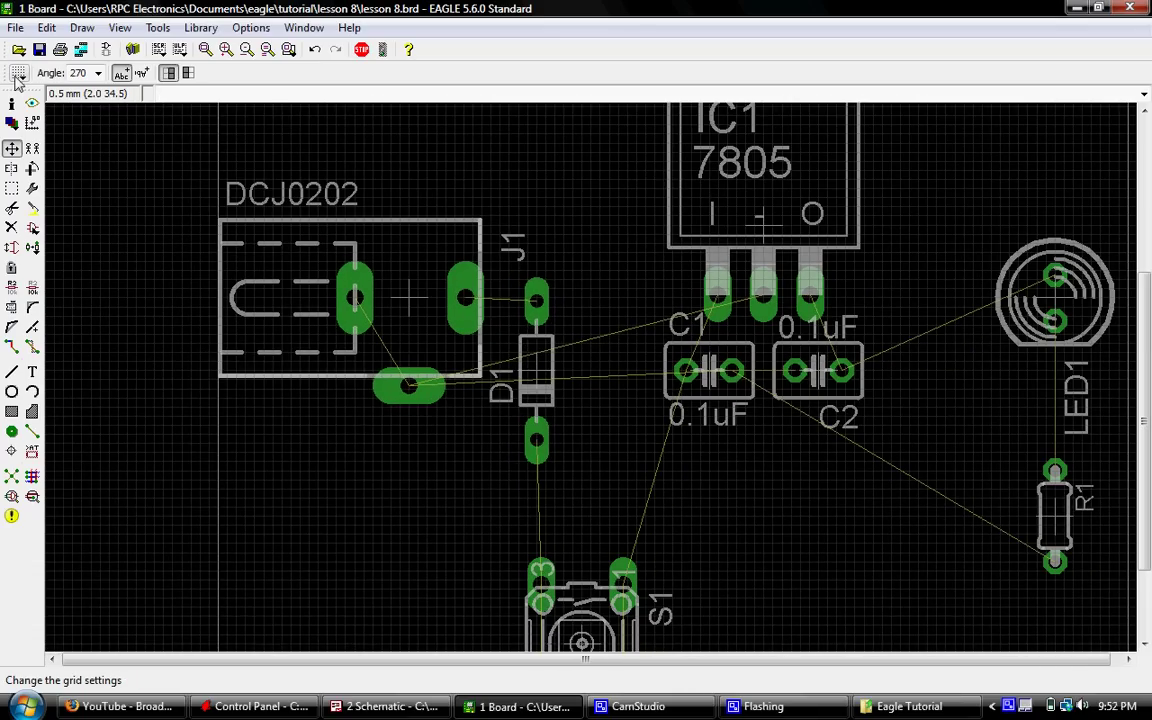
{"action": "left_click", "coordinate": [17, 78]}
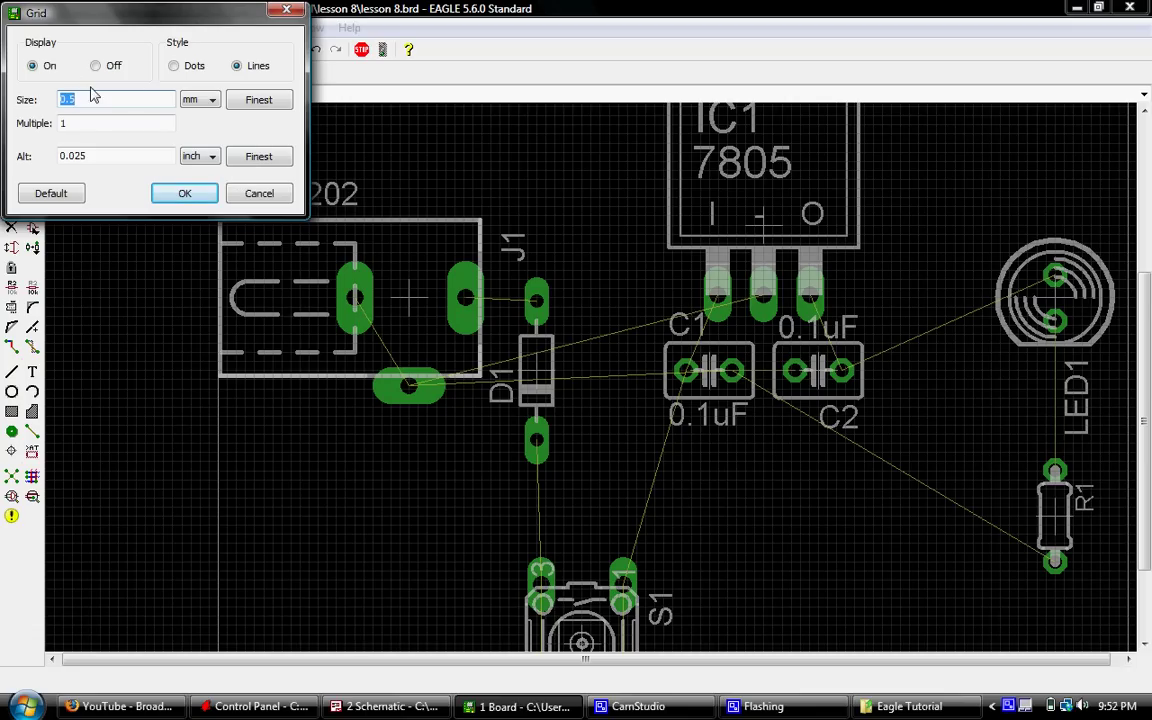
{"action": "left_click_drag", "start_coordinate": [67, 100], "coordinate": [150, 98]}
{"action": "type", "text": "2"}
{"action": "key", "text": "Return"}
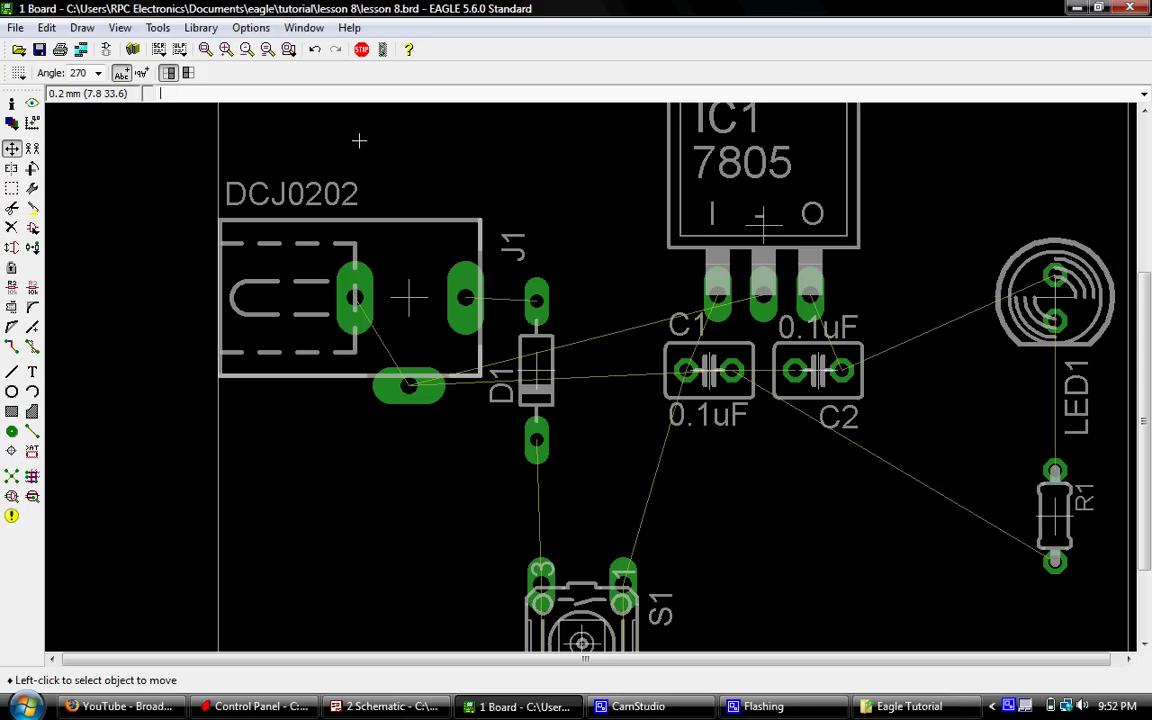
{"action": "left_click", "coordinate": [18, 72]}
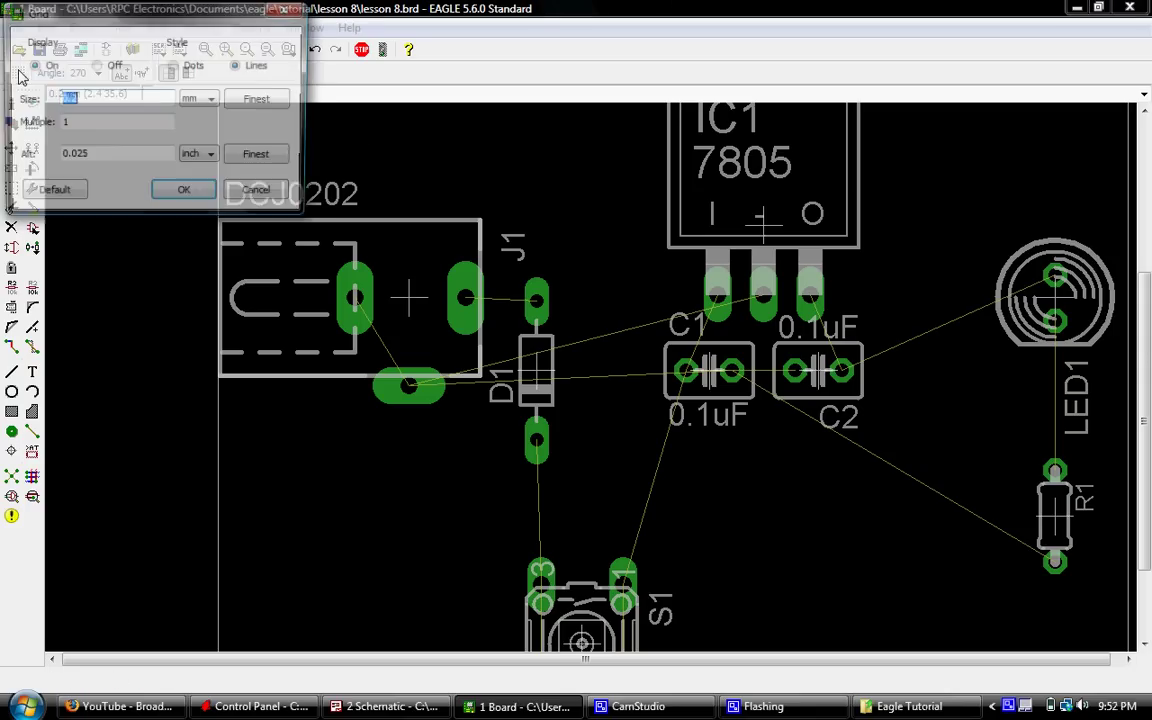
{"action": "left_click", "coordinate": [177, 193]}
- Snap D1 in line with J1's pad and align S1's pin 3 beneath D1
{"action": "scroll", "coordinate": [552, 377], "scroll_direction": "up", "scroll_amount": 2}
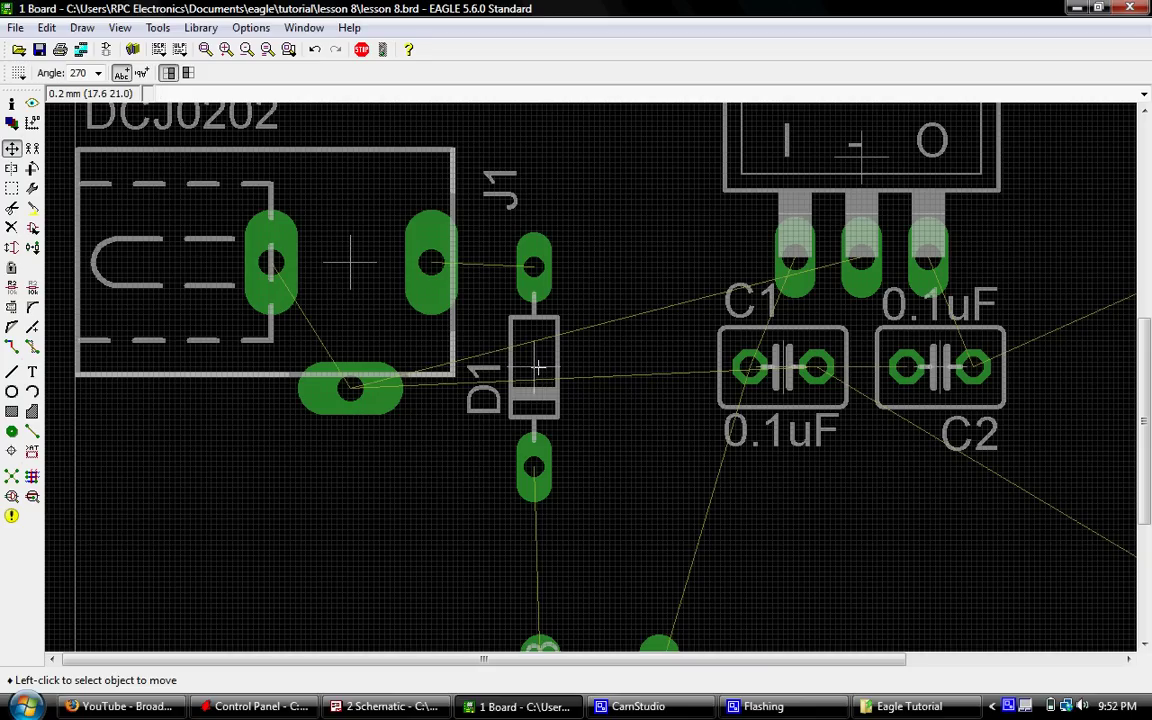
{"action": "left_click", "coordinate": [535, 369]}
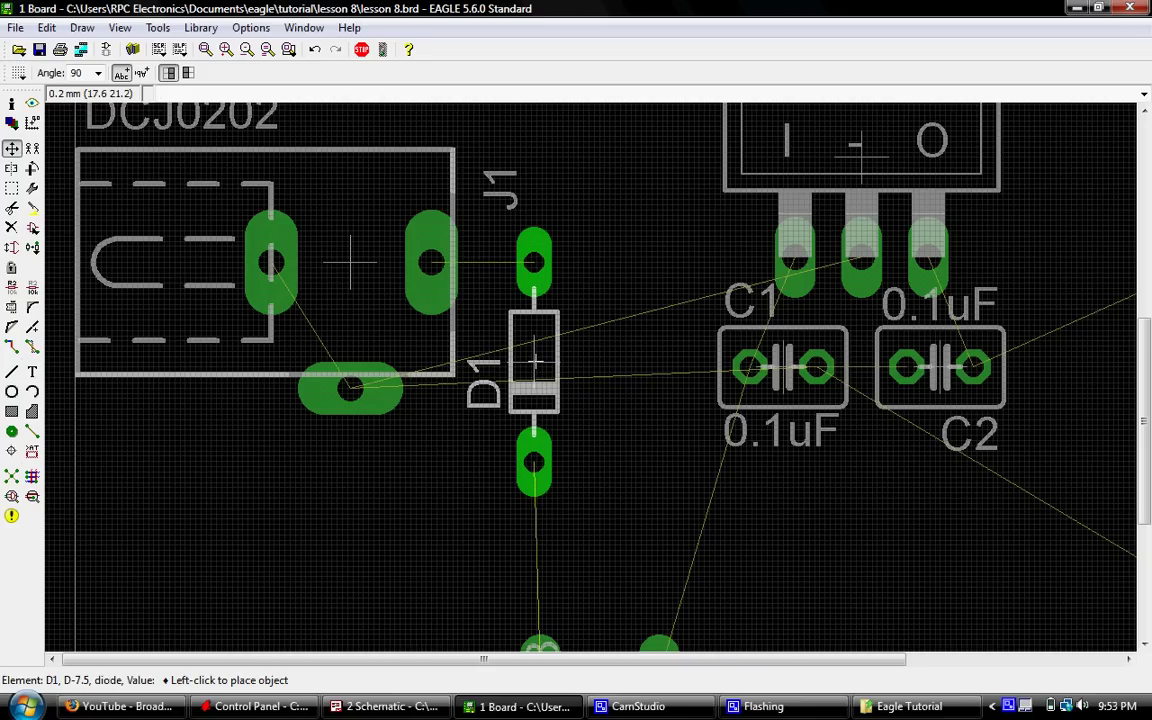
{"action": "left_click", "coordinate": [535, 362]}
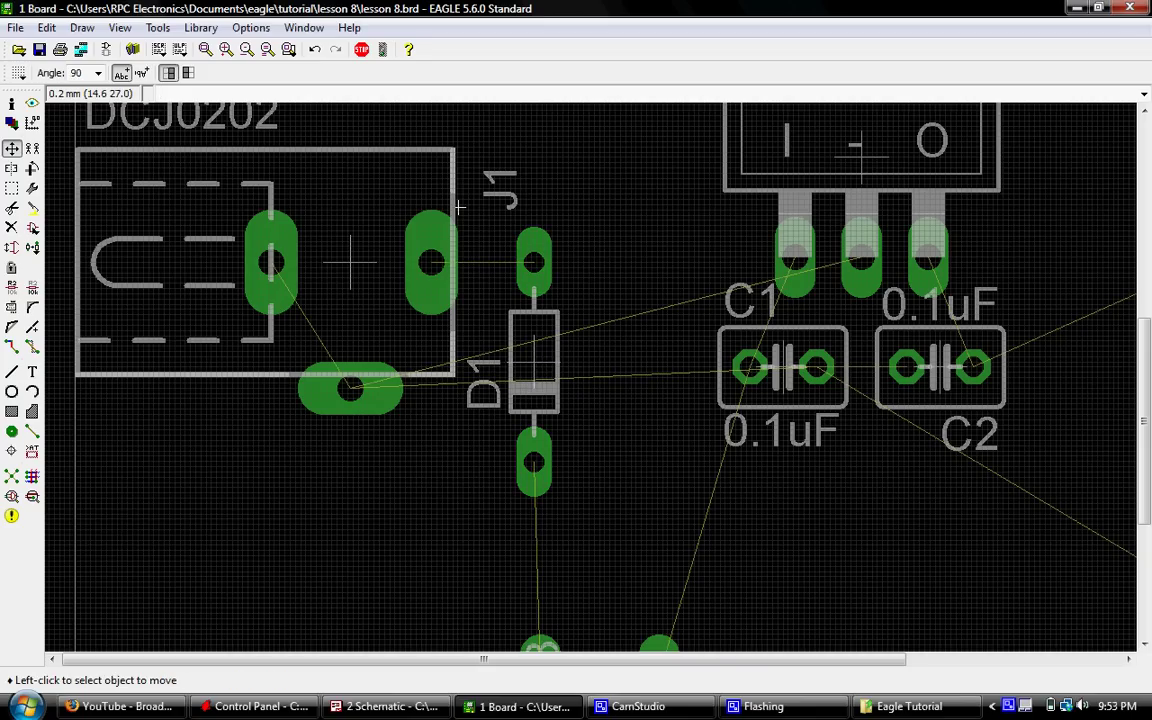
{"action": "scroll", "coordinate": [514, 235], "scroll_direction": "down", "scroll_amount": 3}
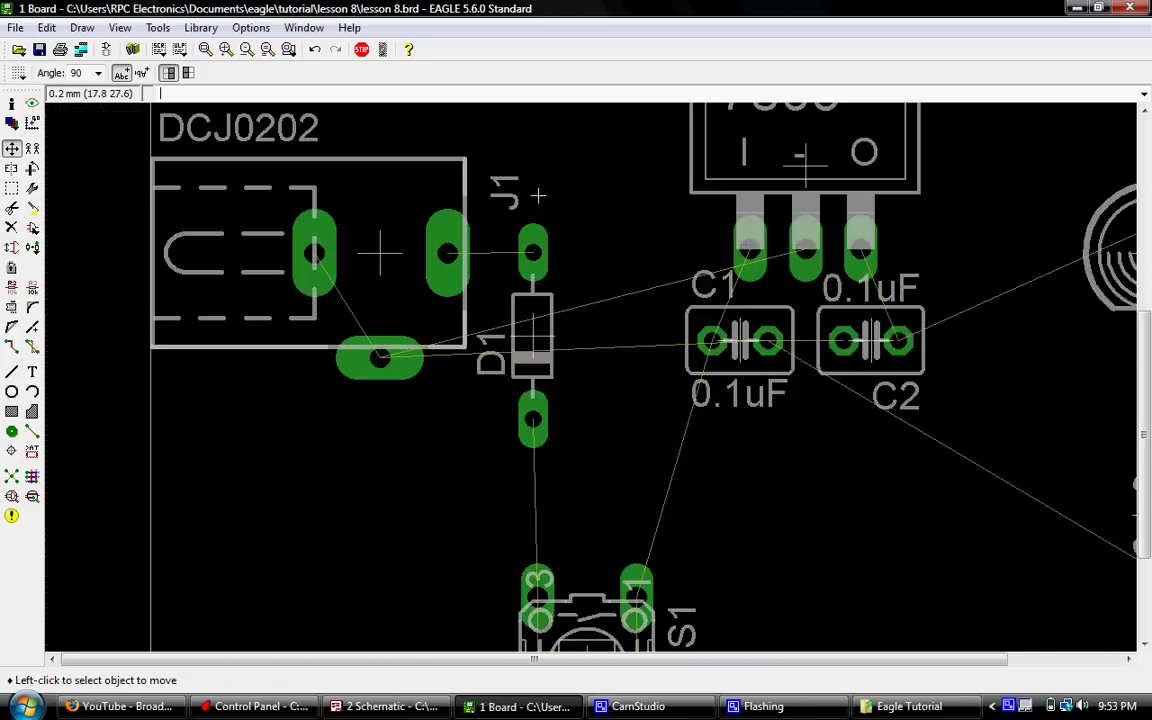
{"action": "scroll", "coordinate": [515, 480], "scroll_direction": "up", "scroll_amount": 2}
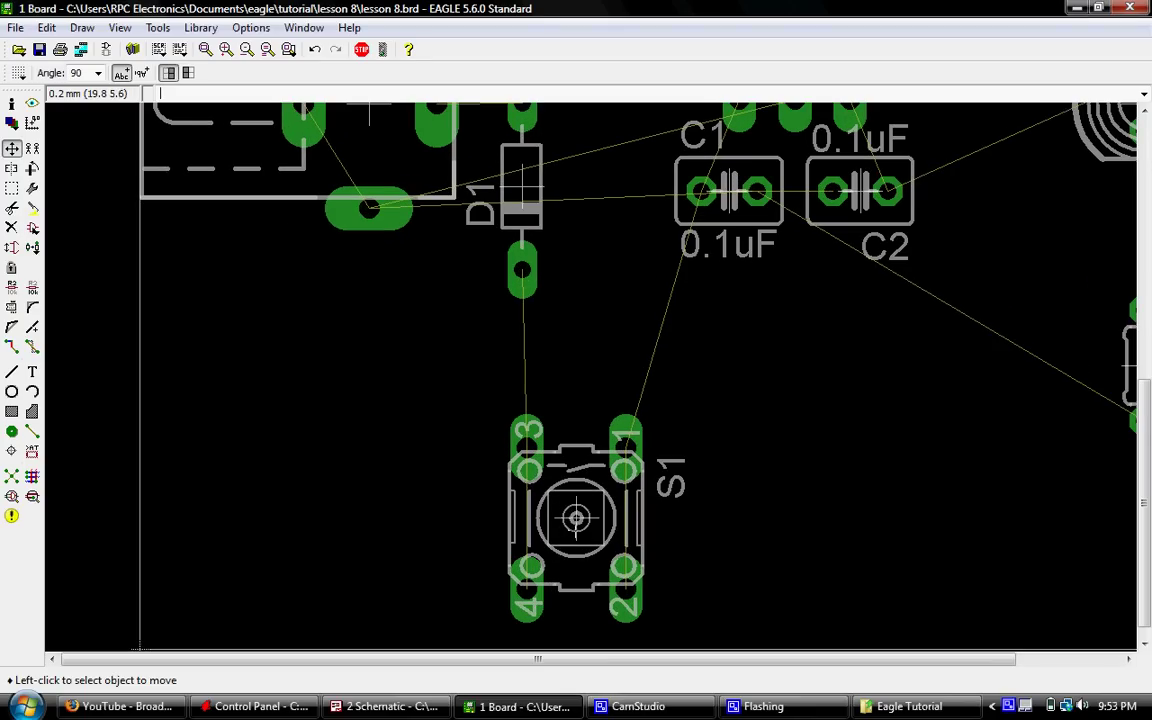
{"action": "left_click", "coordinate": [576, 517]}
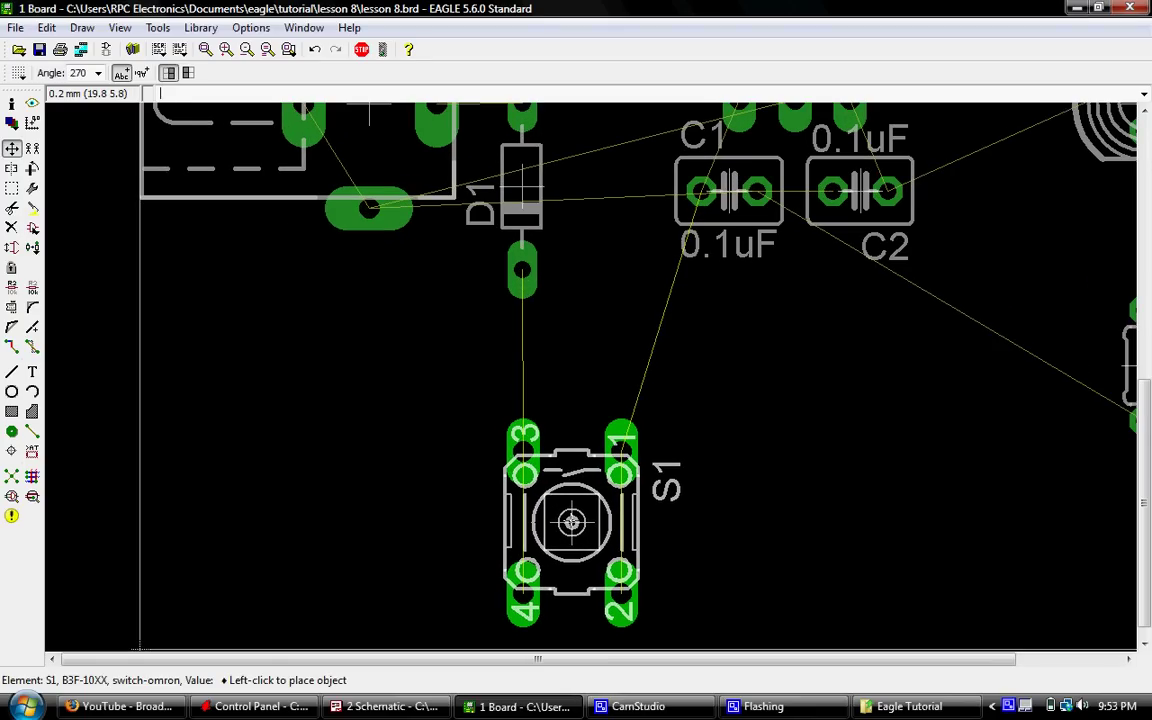
{"action": "left_click", "coordinate": [571, 521]}
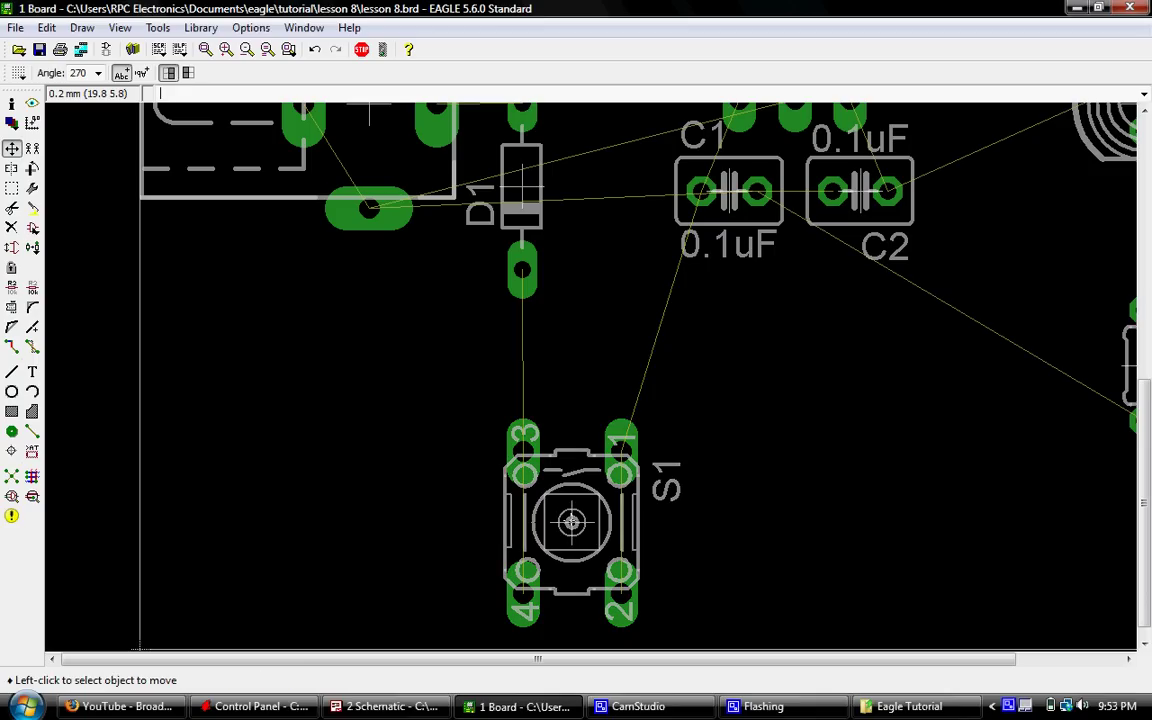
{"action": "scroll", "coordinate": [571, 521], "scroll_direction": "down", "scroll_amount": 2}
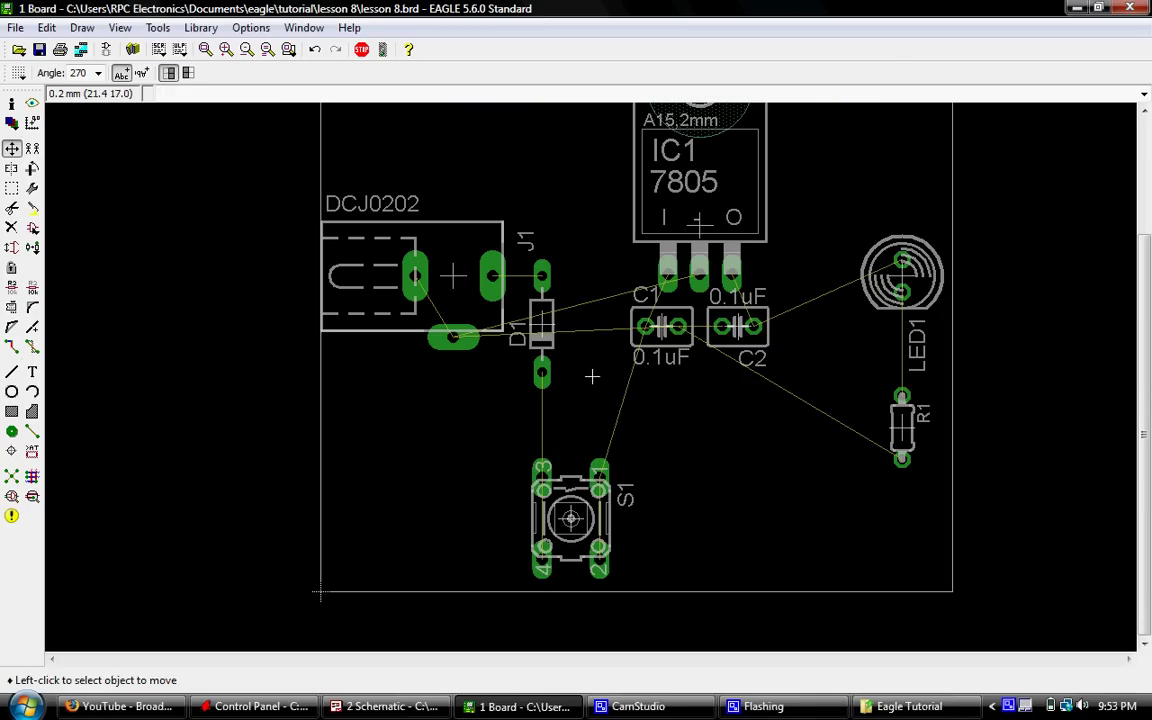
{"action": "scroll", "coordinate": [597, 425], "scroll_direction": "down", "scroll_amount": 1}
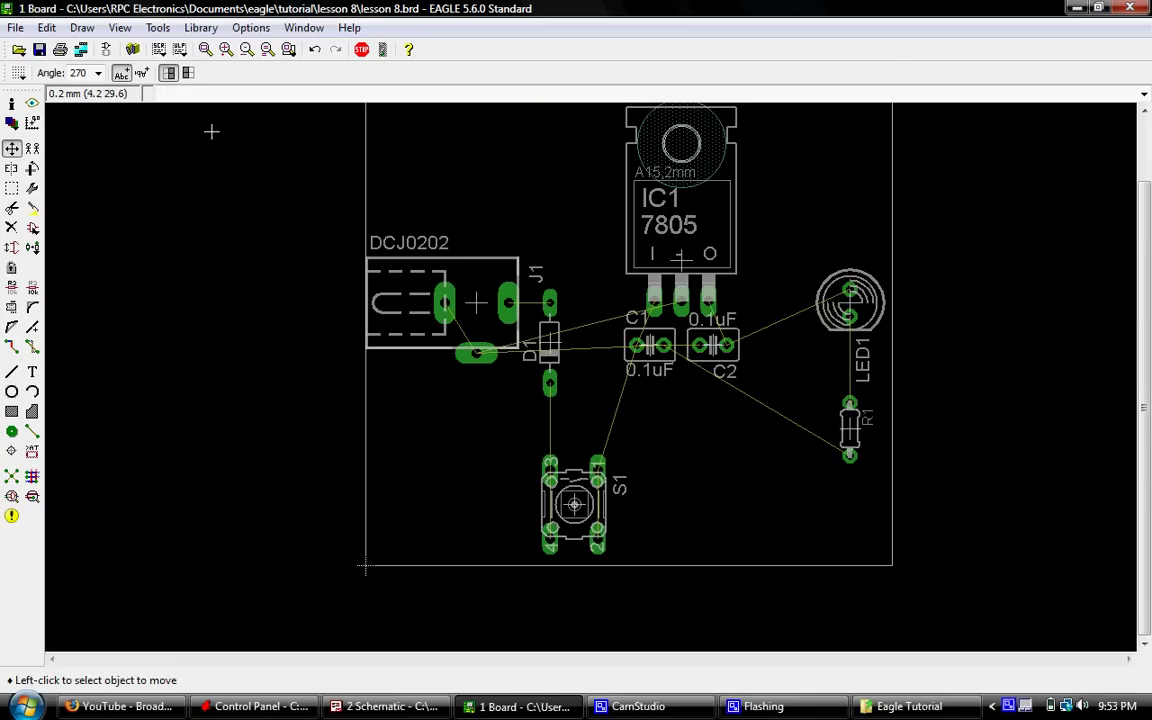
{"action": "left_click", "coordinate": [205, 49]}
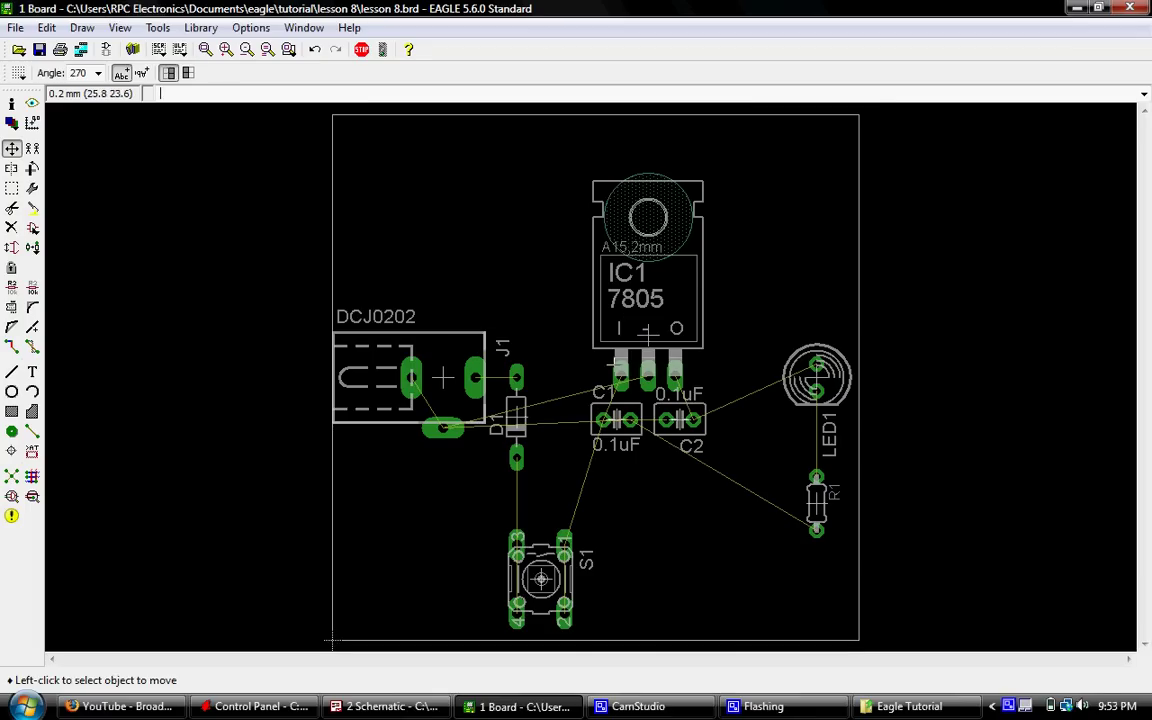
{"action": "scroll", "coordinate": [601, 418], "scroll_direction": "up", "scroll_amount": 3}
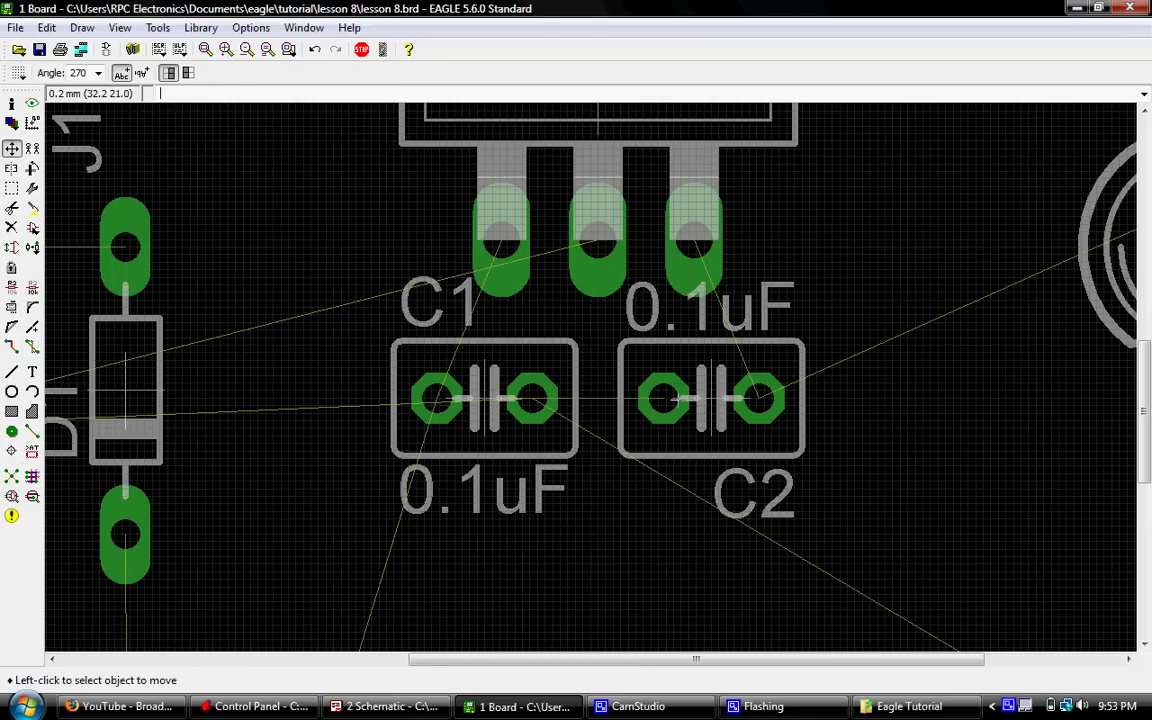
{"action": "scroll", "coordinate": [658, 339], "scroll_direction": "down", "scroll_amount": 2}
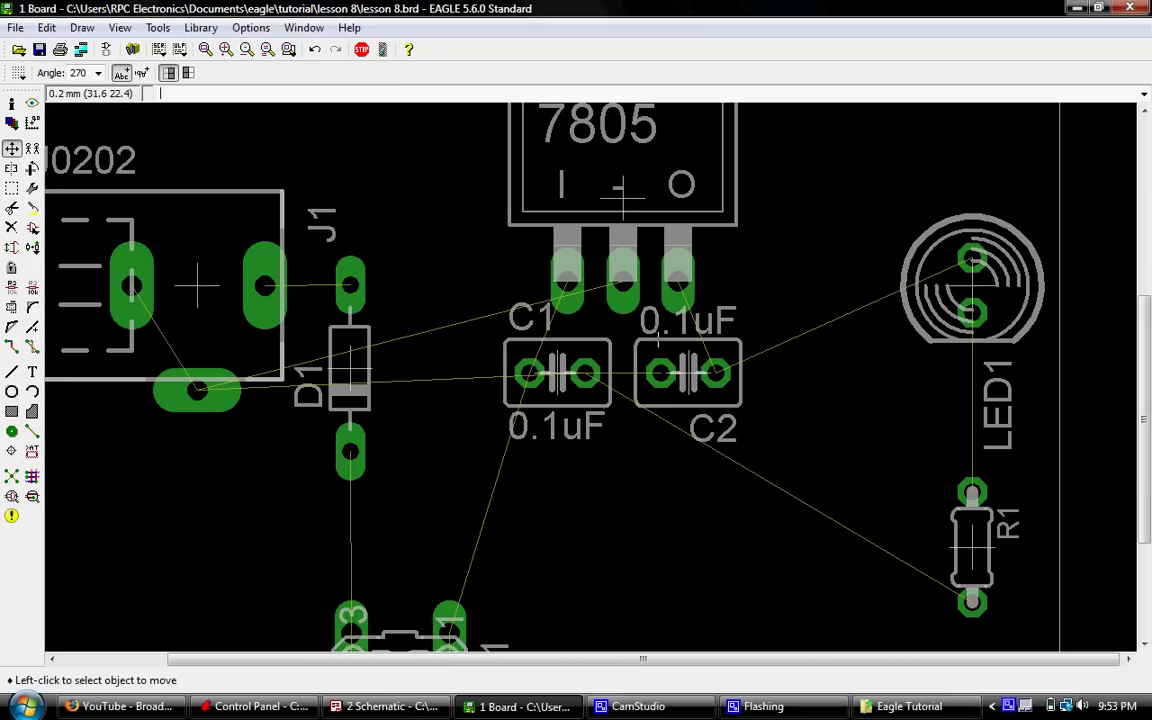
{"action": "scroll", "coordinate": [464, 300], "scroll_direction": "down", "scroll_amount": 1}
{"action": "scroll", "coordinate": [380, 330], "scroll_direction": "up", "scroll_amount": 1}
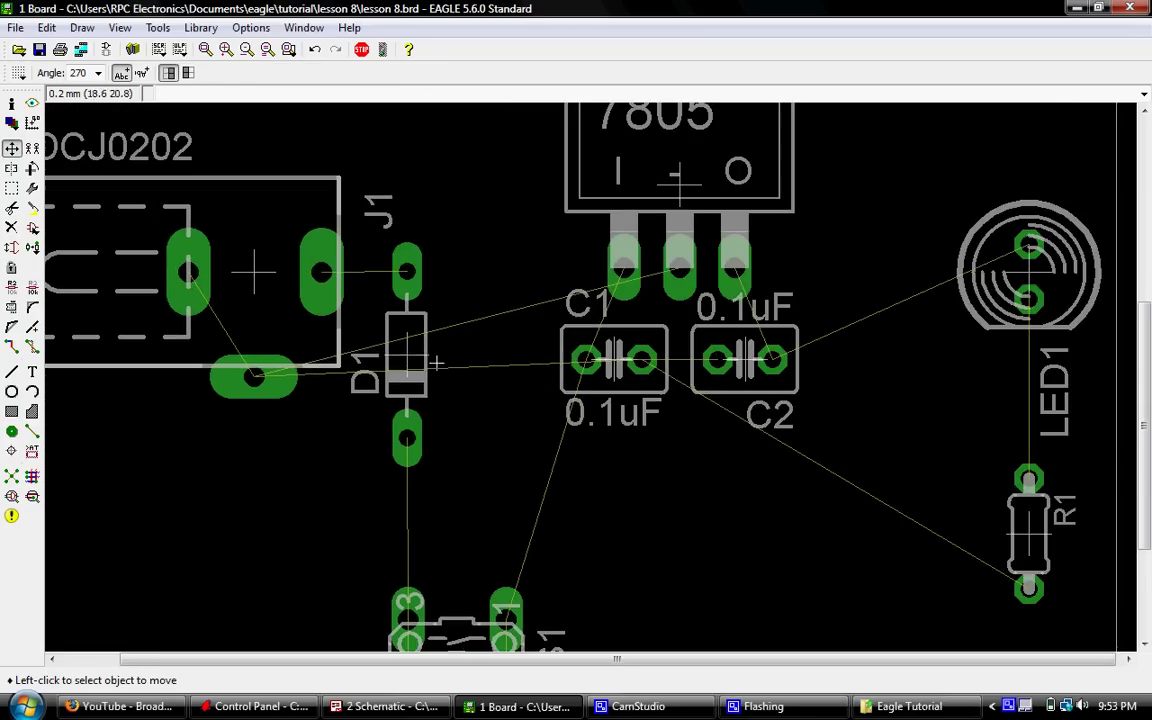
{"action": "scroll", "coordinate": [436, 362], "scroll_direction": "up", "scroll_amount": 1}
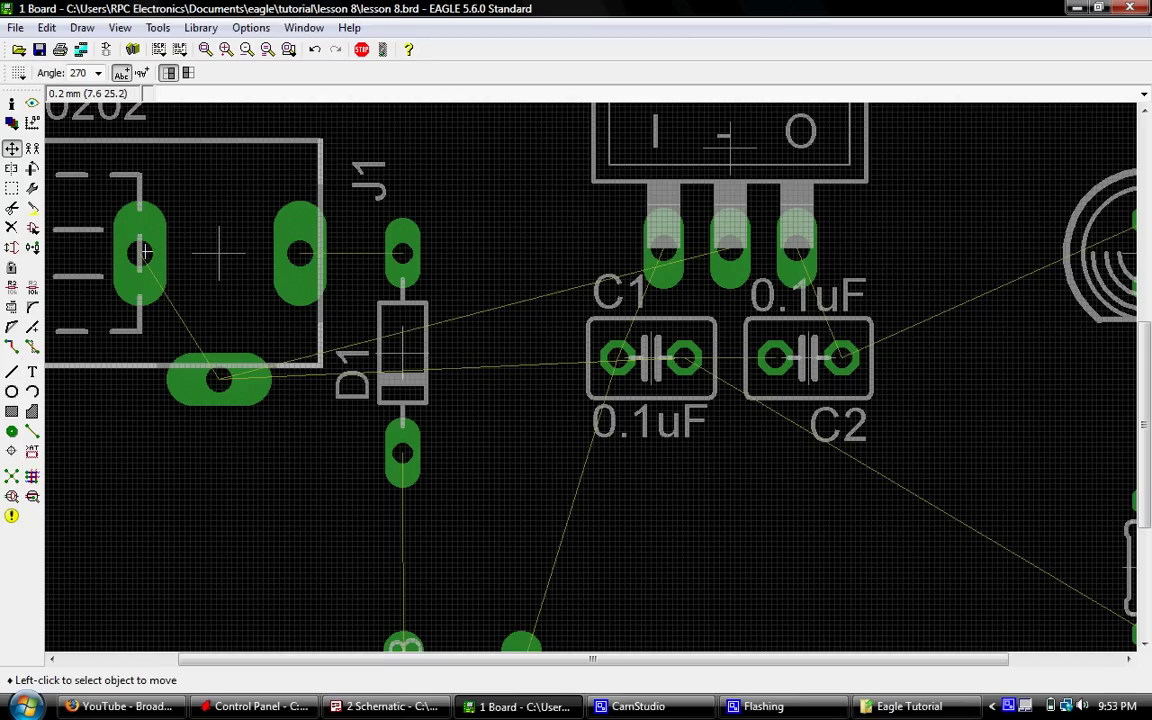
{"action": "scroll", "coordinate": [535, 320], "scroll_direction": "down", "scroll_amount": 2}
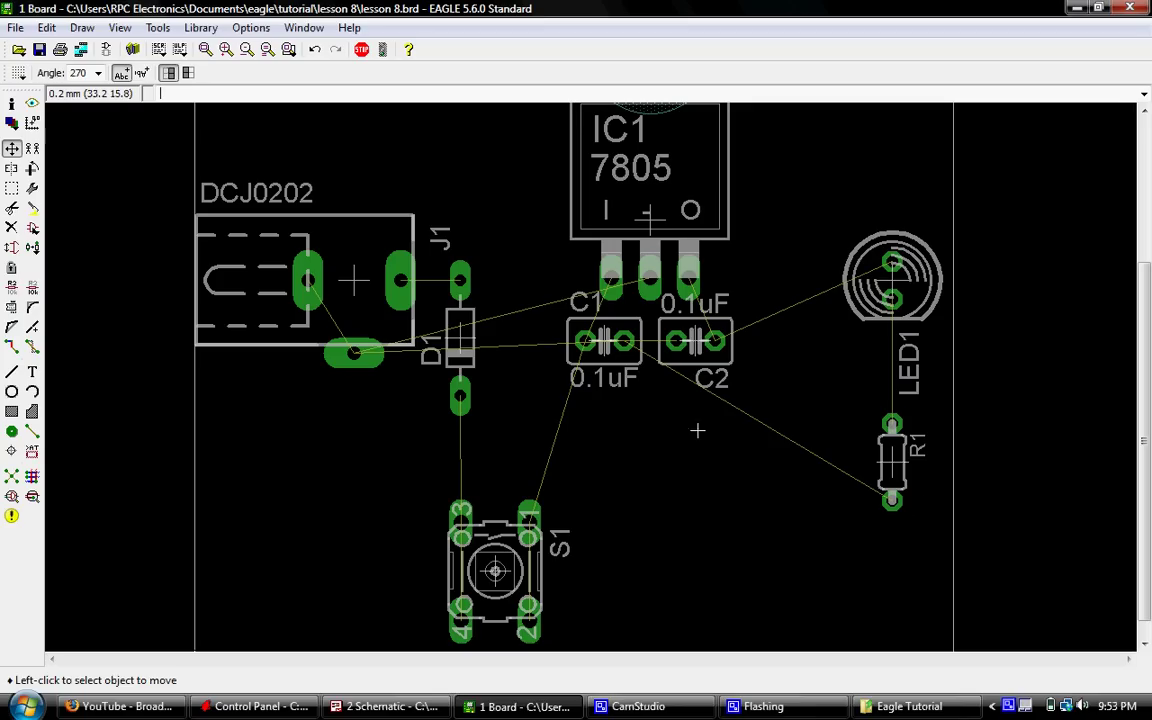
{"action": "scroll", "coordinate": [628, 385], "scroll_direction": "down", "scroll_amount": 1}
{"action": "scroll", "coordinate": [577, 320], "scroll_direction": "up", "scroll_amount": 3}
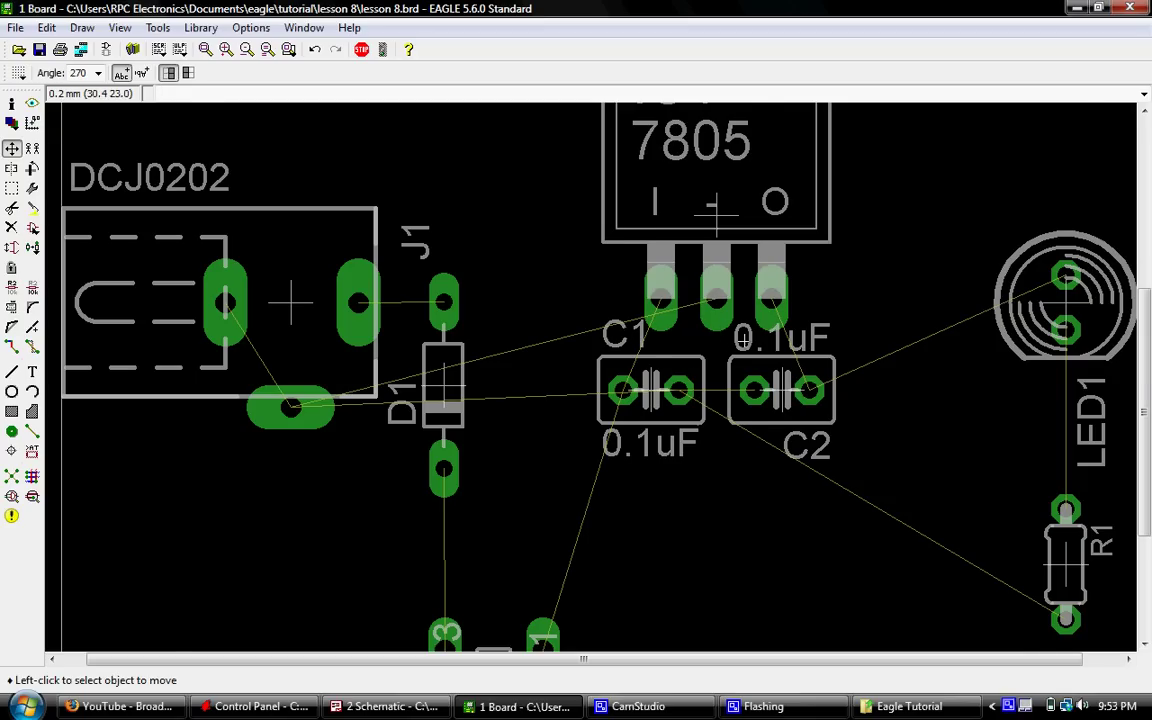
{"action": "scroll", "coordinate": [742, 340], "scroll_direction": "down", "scroll_amount": 1}
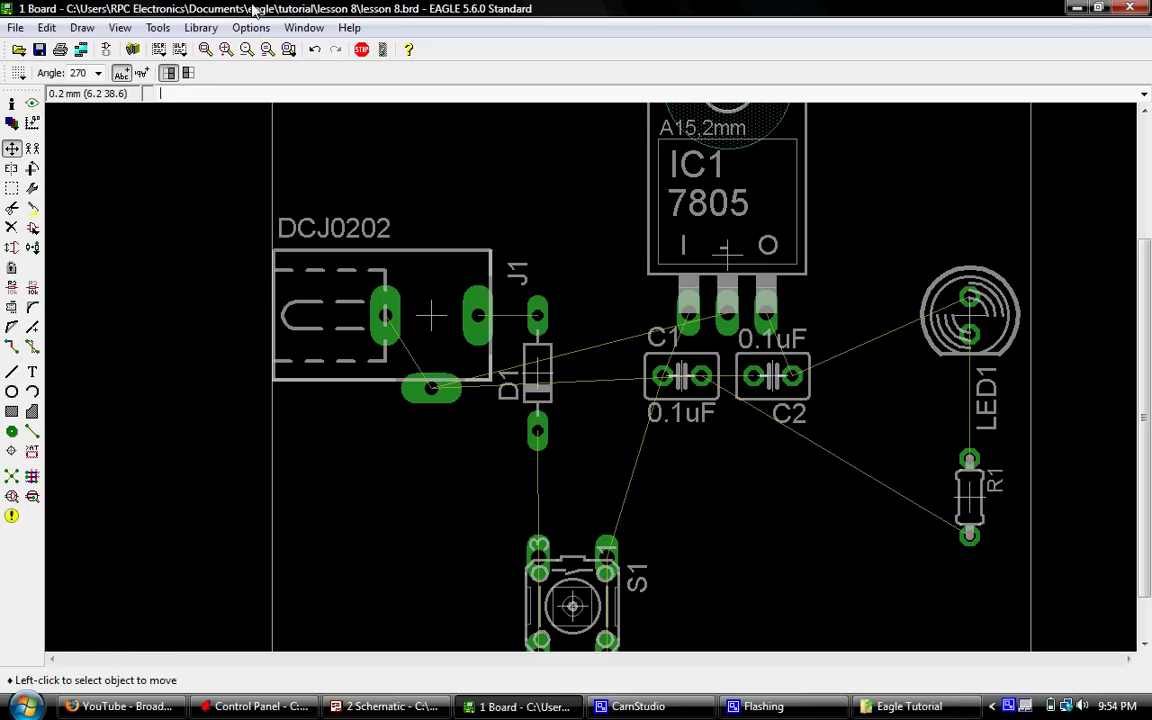
{"action": "left_click", "coordinate": [246, 50]}
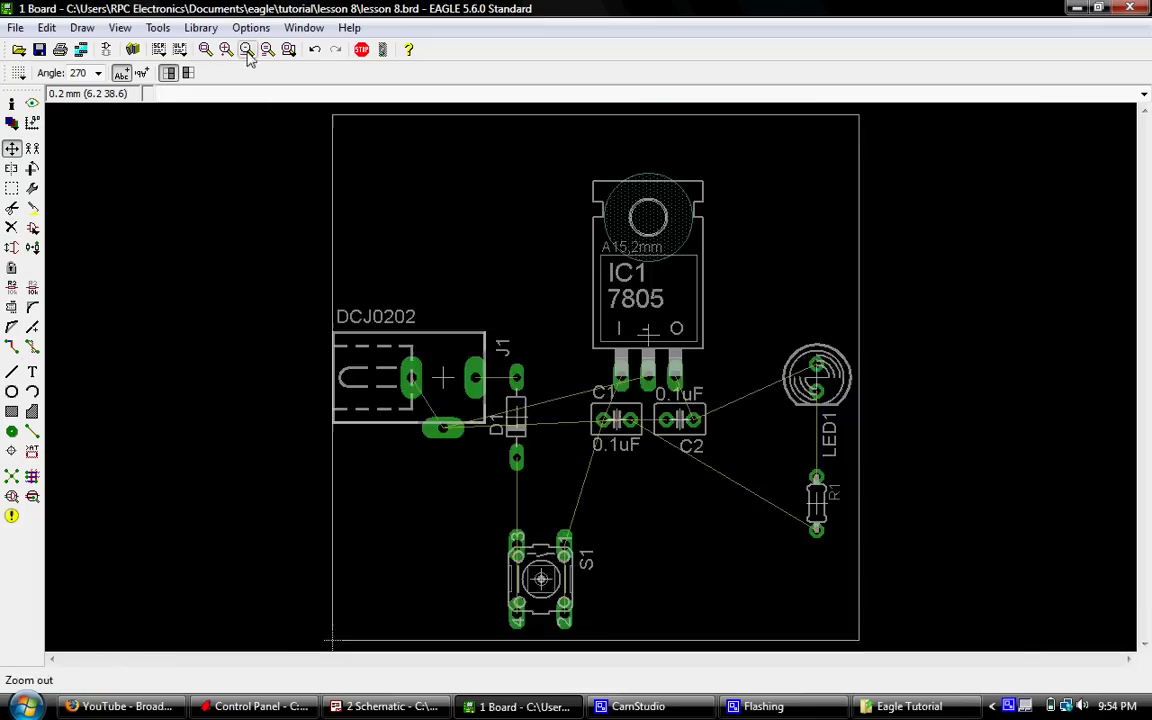
- Run Ratsnest to recalculate the shortest airwires, leaving 14, and inspect the board
{"action": "left_click", "coordinate": [12, 478]}
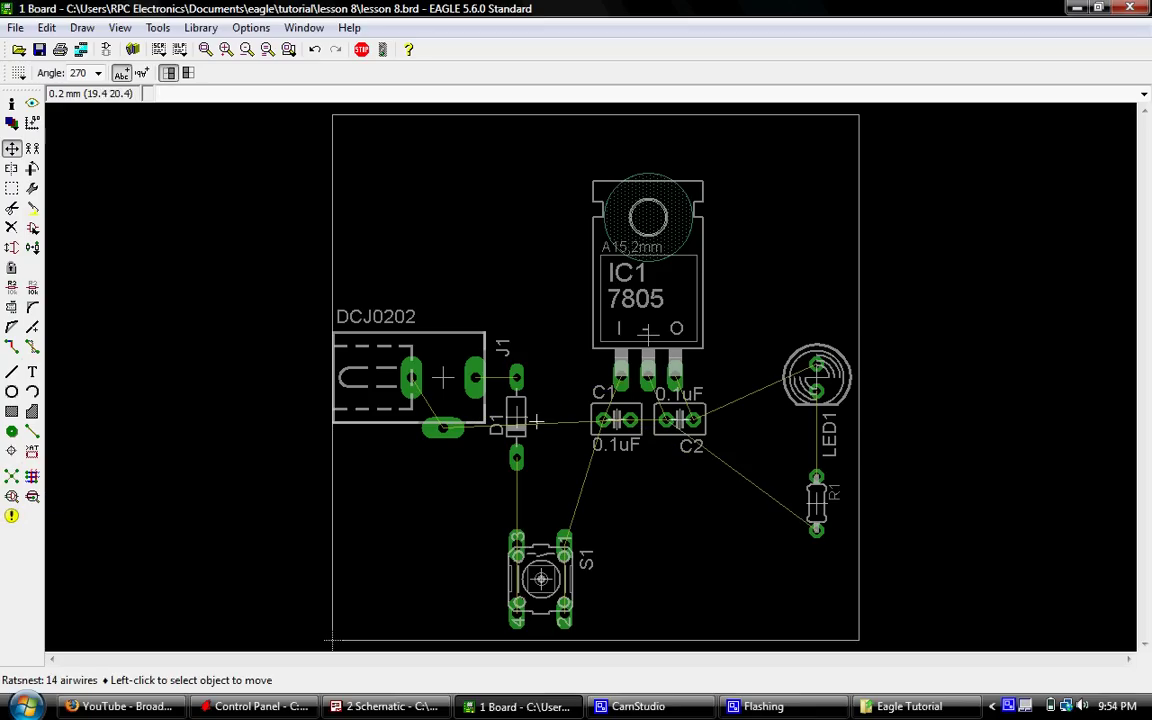
{"action": "scroll", "coordinate": [600, 371], "scroll_direction": "up", "scroll_amount": 1}
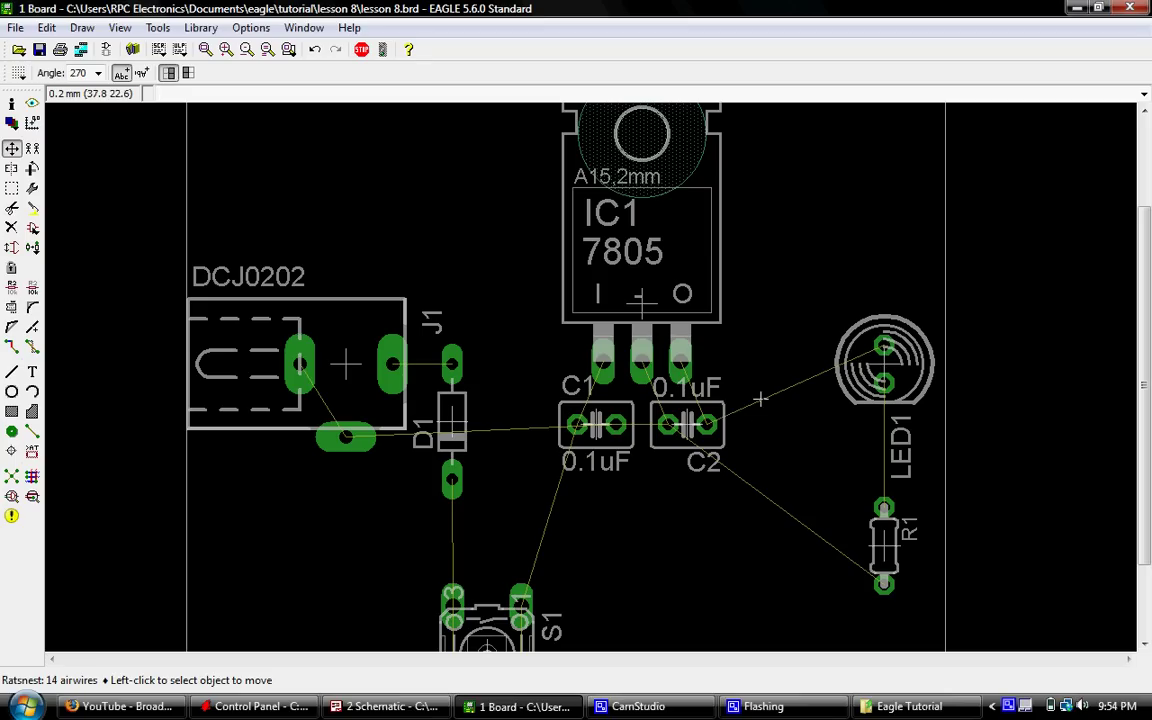
{"action": "scroll", "coordinate": [747, 413], "scroll_direction": "down", "scroll_amount": 2}
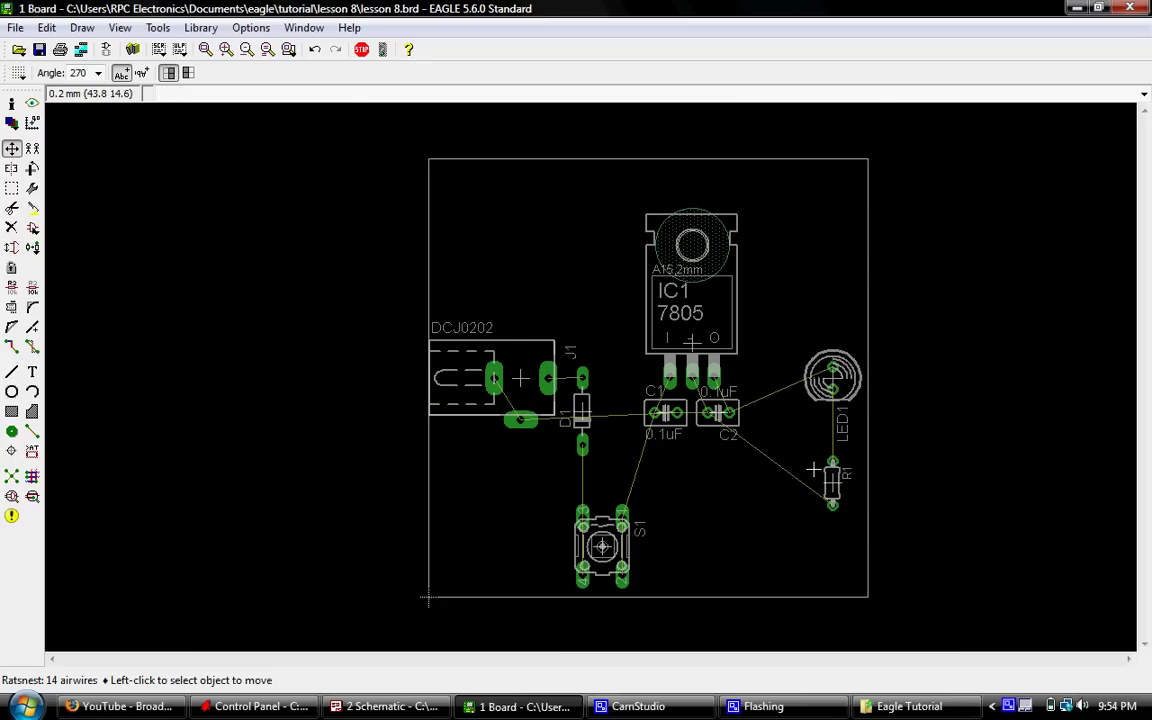
{"action": "scroll", "coordinate": [813, 470], "scroll_direction": "up", "scroll_amount": 1}
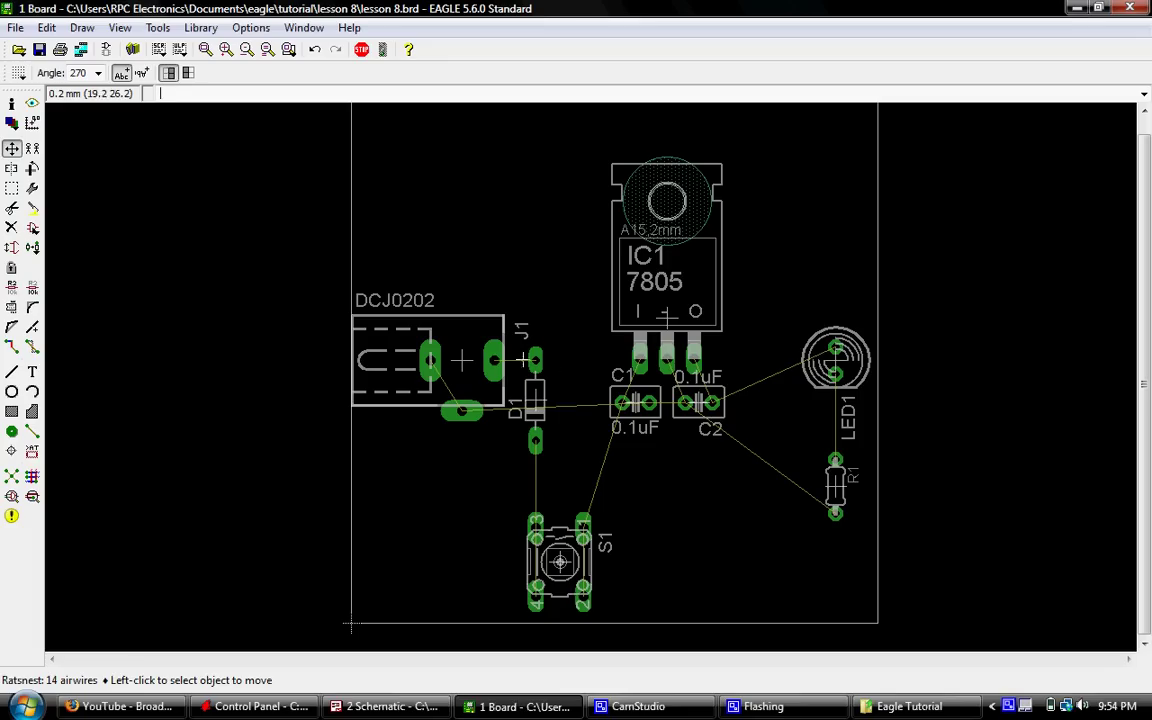
{"action": "scroll", "coordinate": [473, 390], "scroll_direction": "down", "scroll_amount": 1}
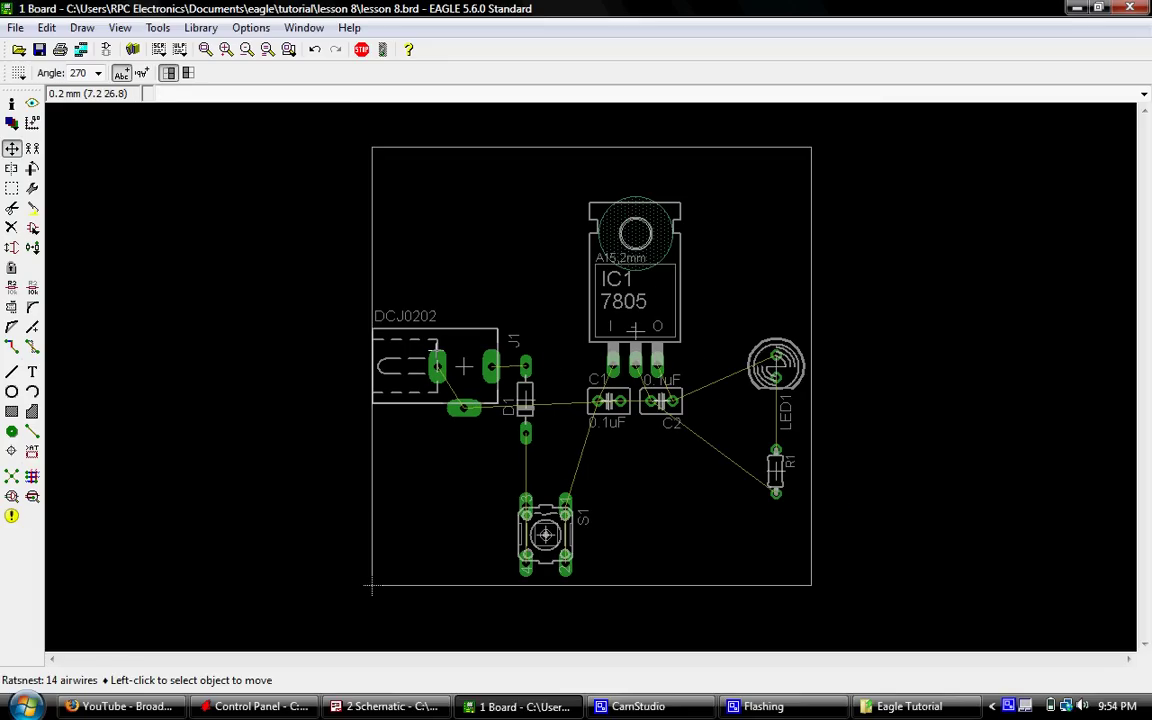
{"action": "scroll", "coordinate": [600, 330], "scroll_direction": "up", "scroll_amount": 2}
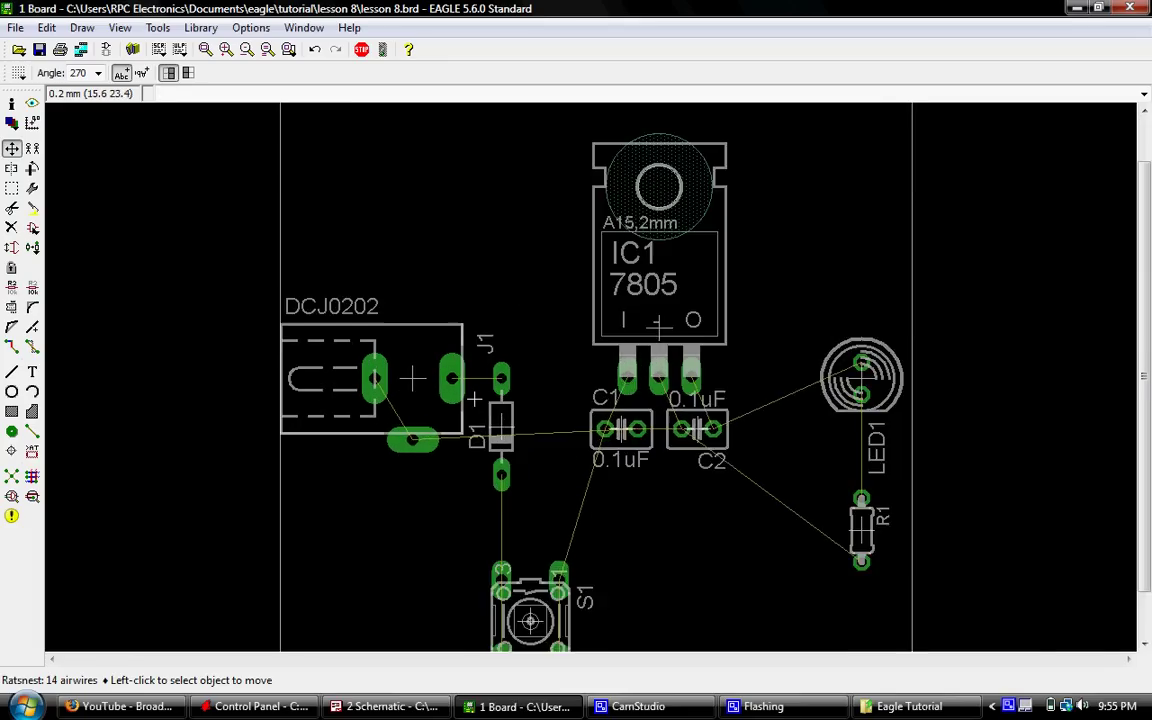
{"action": "scroll", "coordinate": [473, 398], "scroll_direction": "up", "scroll_amount": 2}
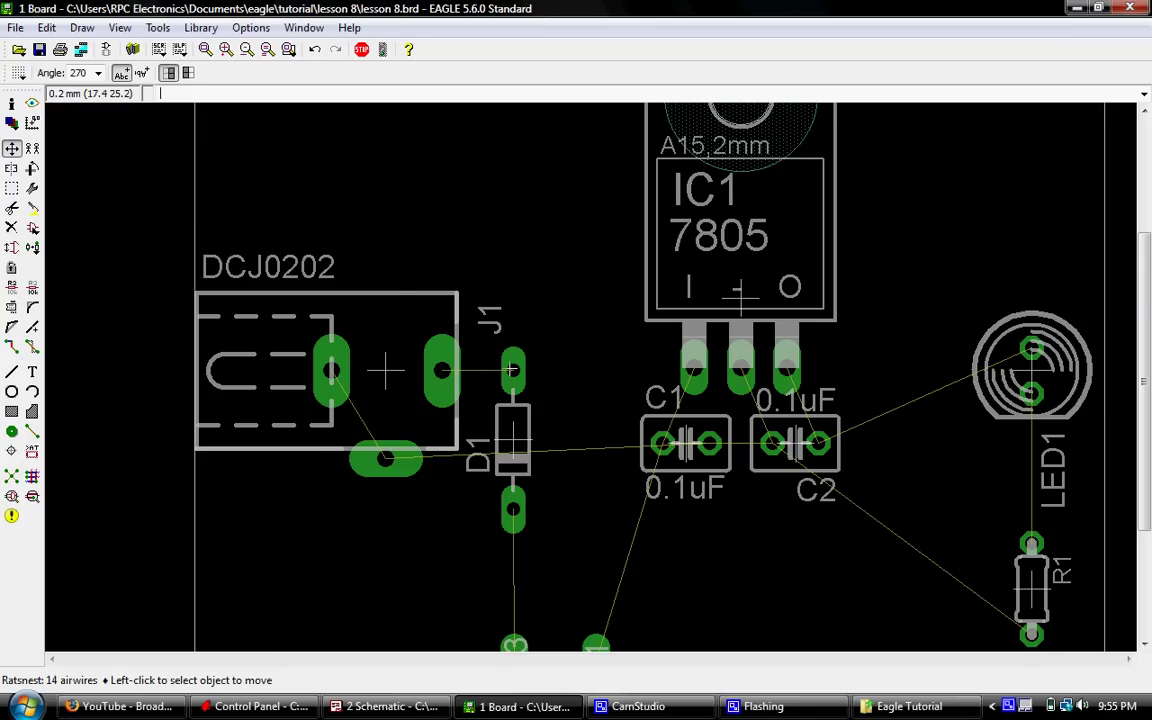
{"action": "scroll", "coordinate": [510, 371], "scroll_direction": "up", "scroll_amount": 2}
{"action": "scroll", "coordinate": [510, 371], "scroll_direction": "up", "scroll_amount": 1}
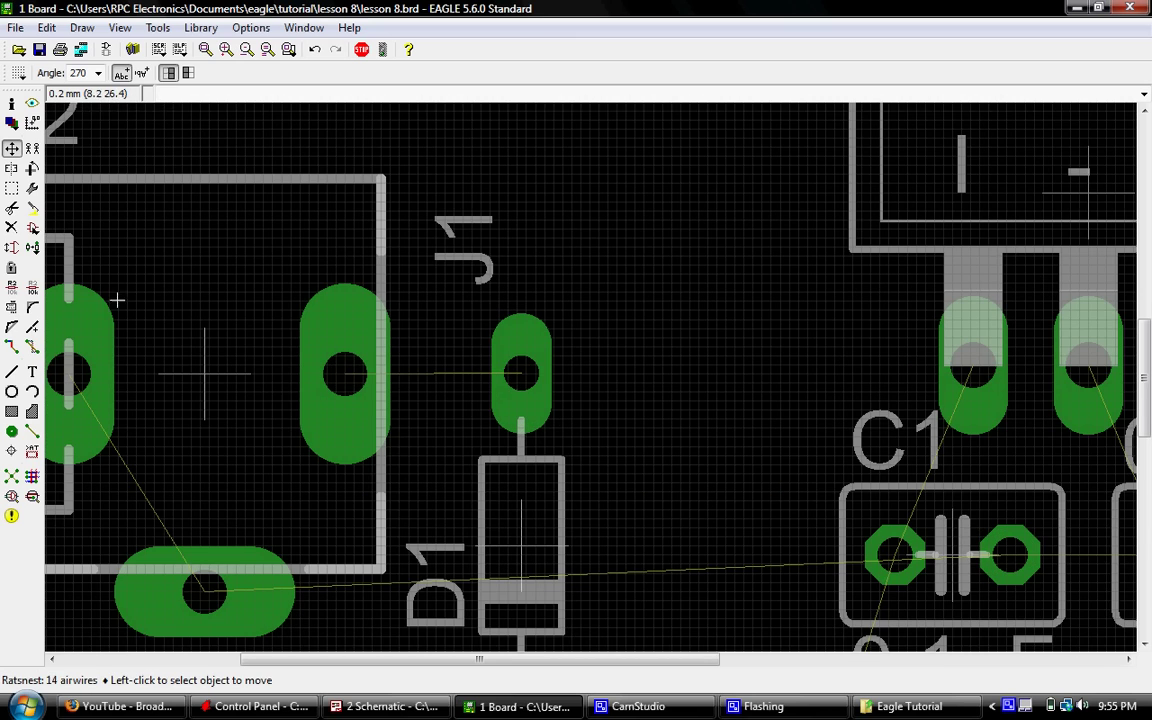
{"action": "scroll", "coordinate": [525, 307], "scroll_direction": "down", "scroll_amount": 2}
{"action": "scroll", "coordinate": [455, 309], "scroll_direction": "up", "scroll_amount": 2}
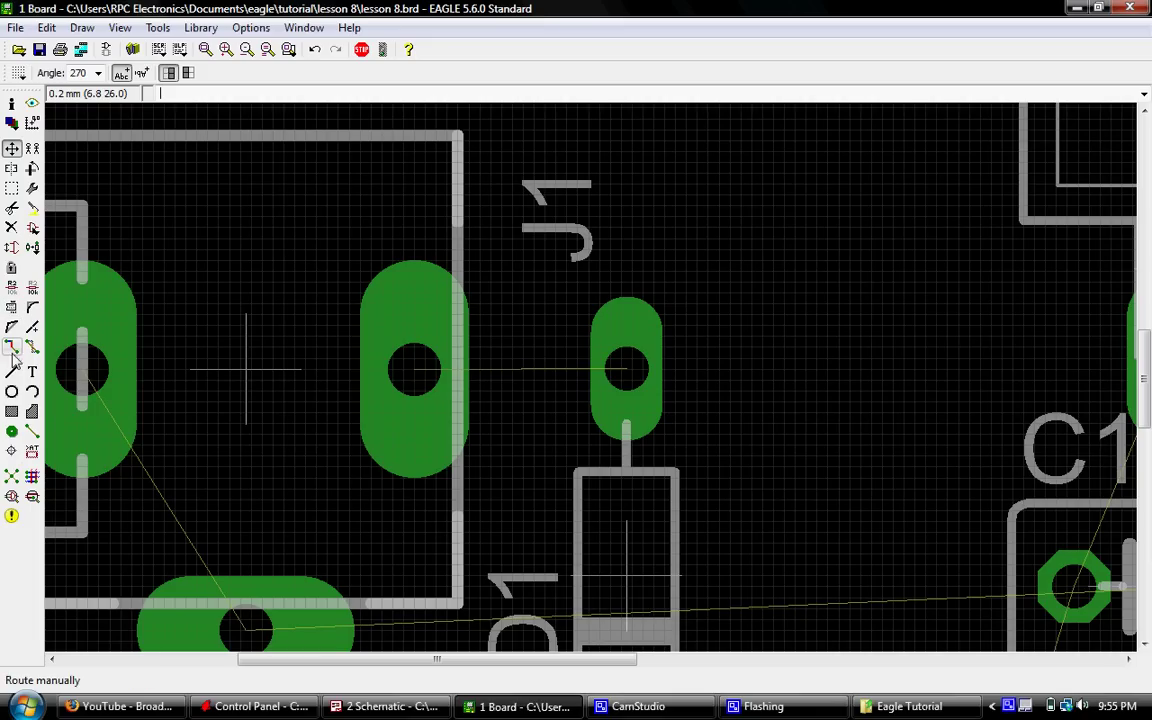
- Activate the Route tool for manual trace routing
{"action": "left_click", "coordinate": [11, 348]}
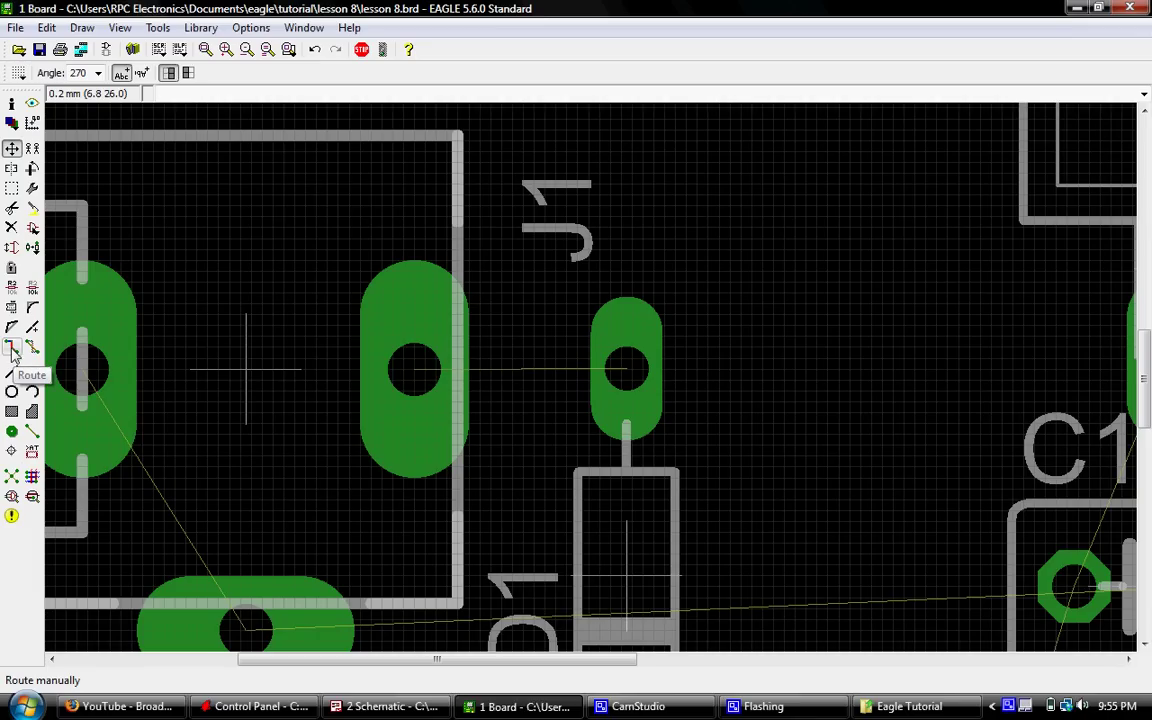
{"action": "left_click", "coordinate": [11, 347]}
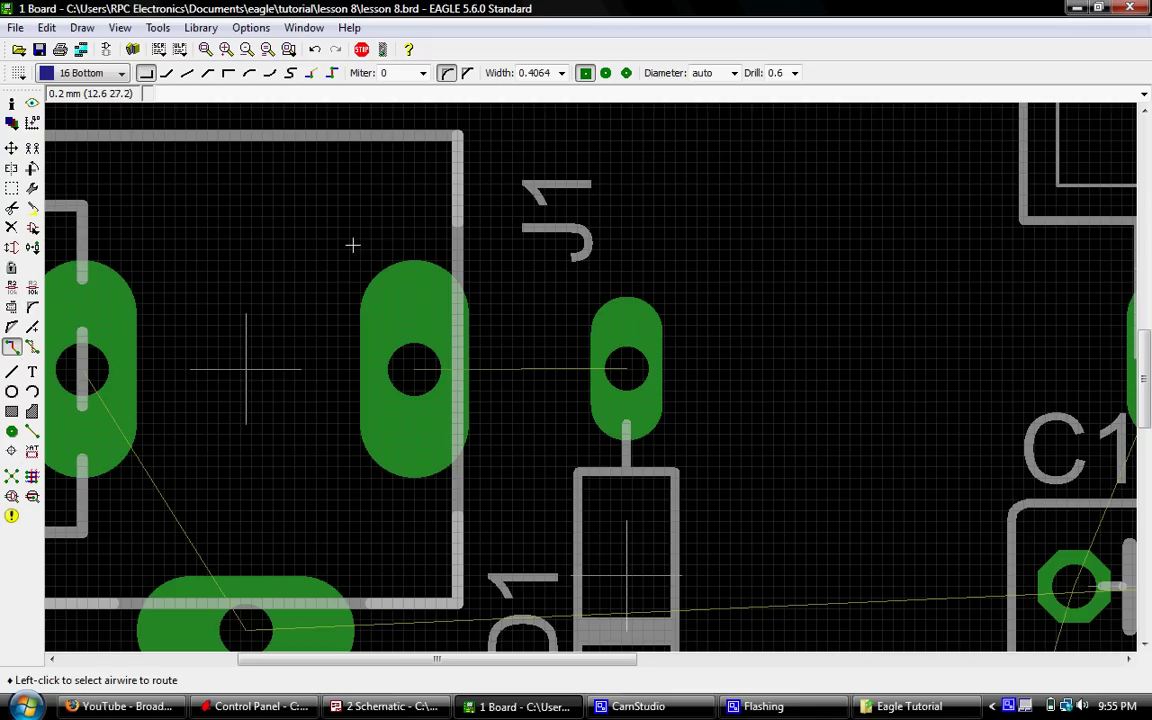
{"action": "scroll", "coordinate": [344, 254], "scroll_direction": "down", "scroll_amount": 1}
{"action": "scroll", "coordinate": [344, 254], "scroll_direction": "down", "scroll_amount": 1}
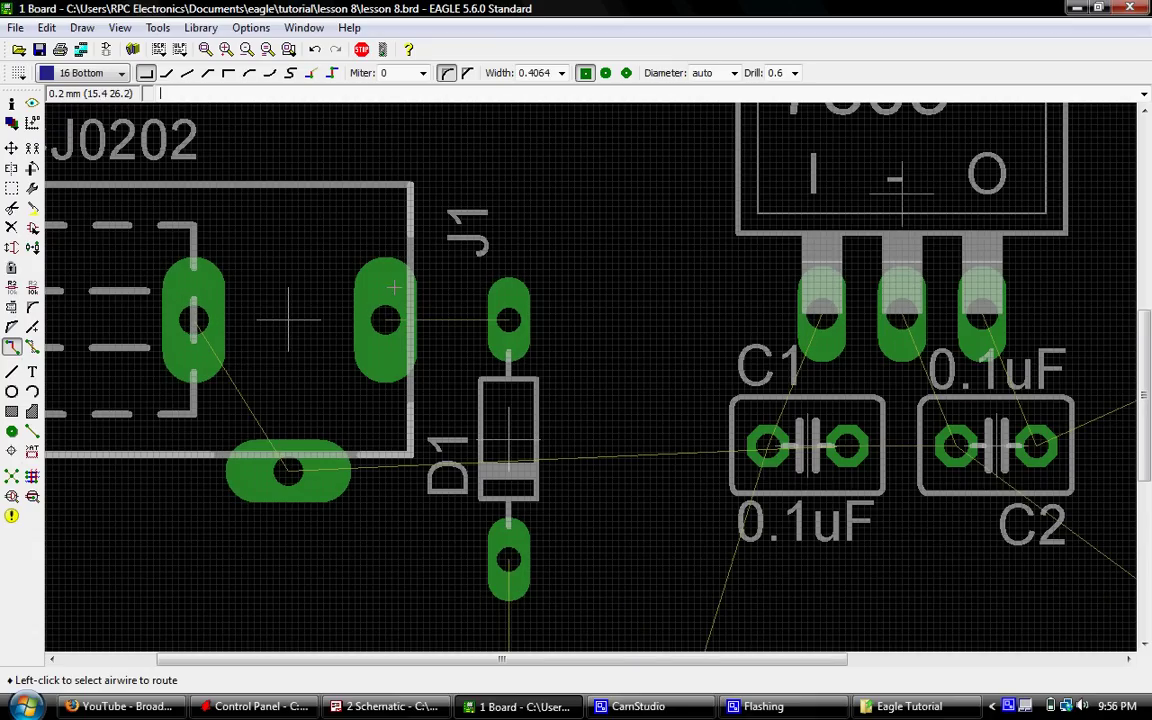
{"action": "scroll", "coordinate": [424, 299], "scroll_direction": "down", "scroll_amount": 2}
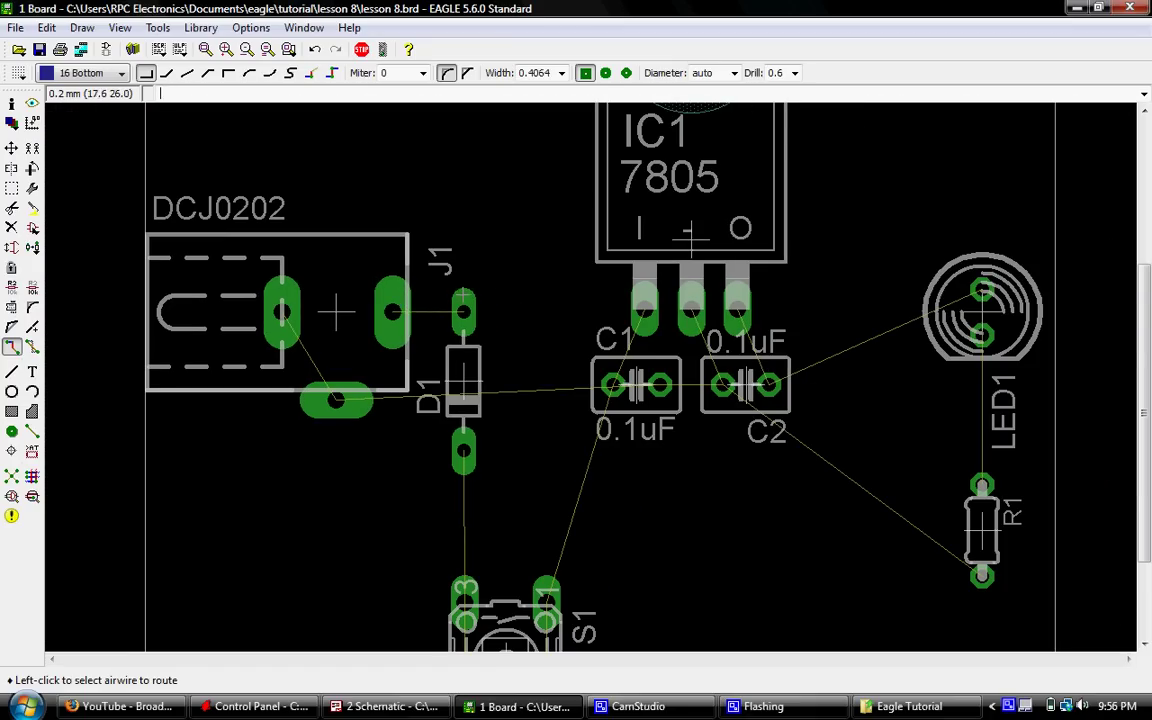
{"action": "scroll", "coordinate": [458, 292], "scroll_direction": "up", "scroll_amount": 4}
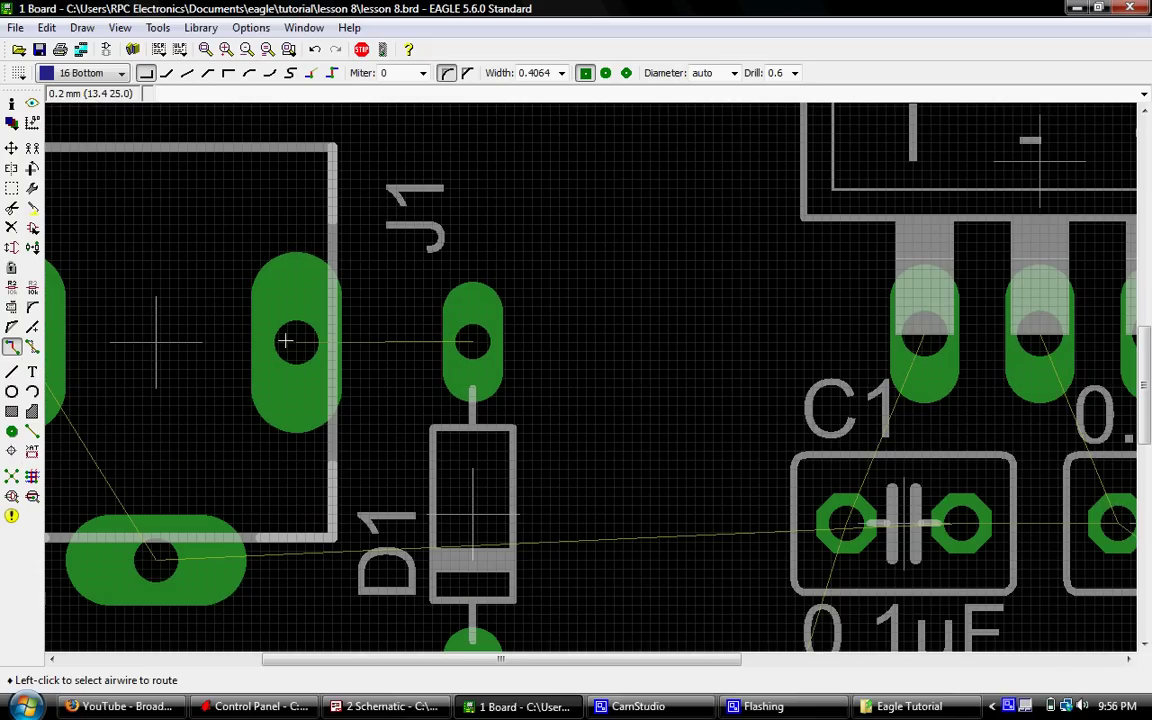
- Set the routing layer to 16 Bottom after trying 1 Top
{"action": "left_click", "coordinate": [116, 78]}
{"action": "left_click", "coordinate": [116, 78]}
{"action": "left_click", "coordinate": [88, 73]}
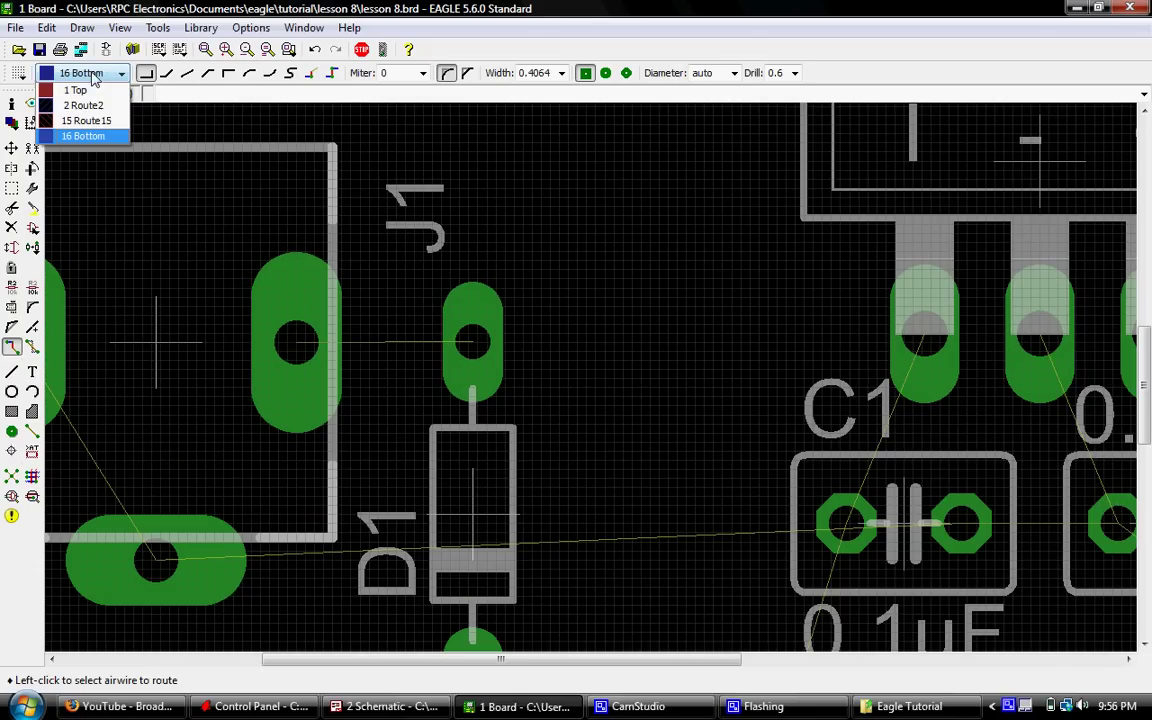
{"action": "left_click", "coordinate": [93, 92]}
{"action": "left_click", "coordinate": [95, 74]}
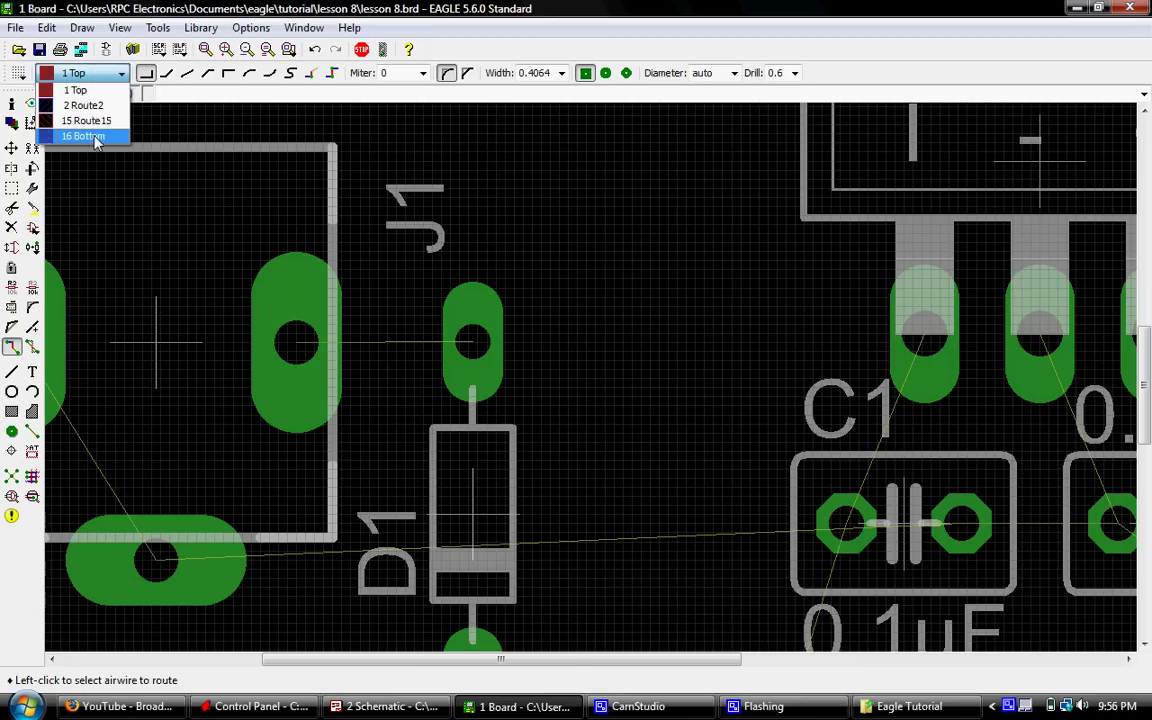
{"action": "left_click", "coordinate": [95, 140]}
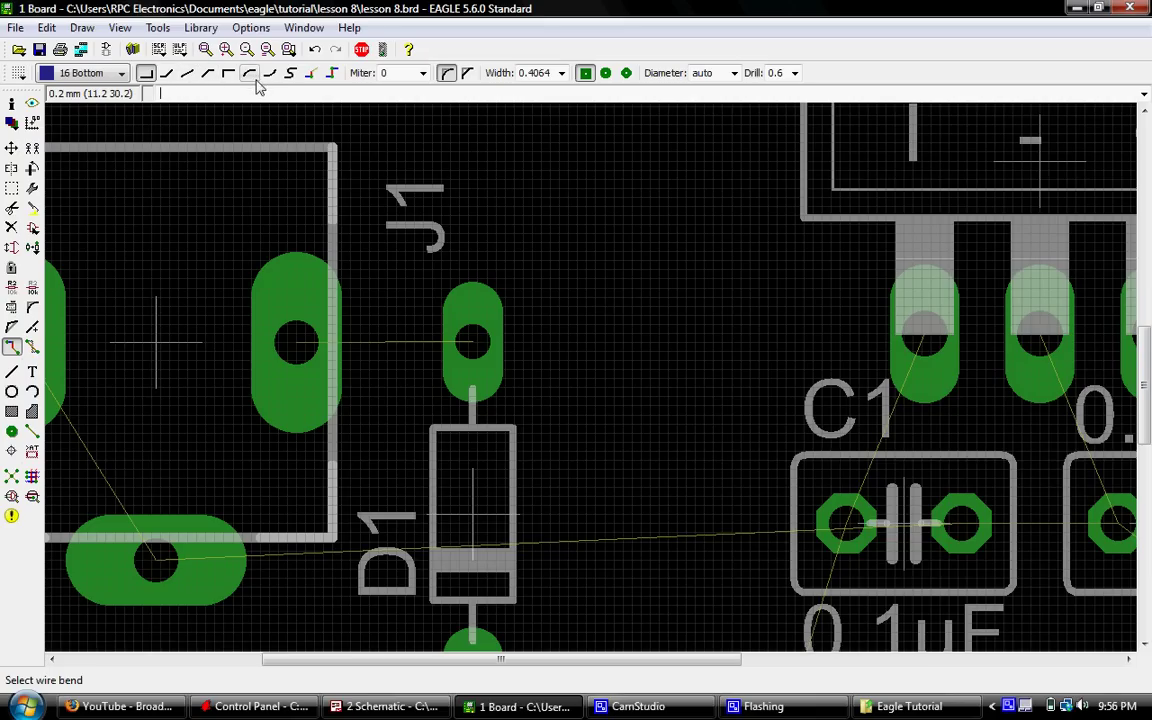
{"action": "scroll", "coordinate": [309, 128], "scroll_direction": "down", "scroll_amount": 2}
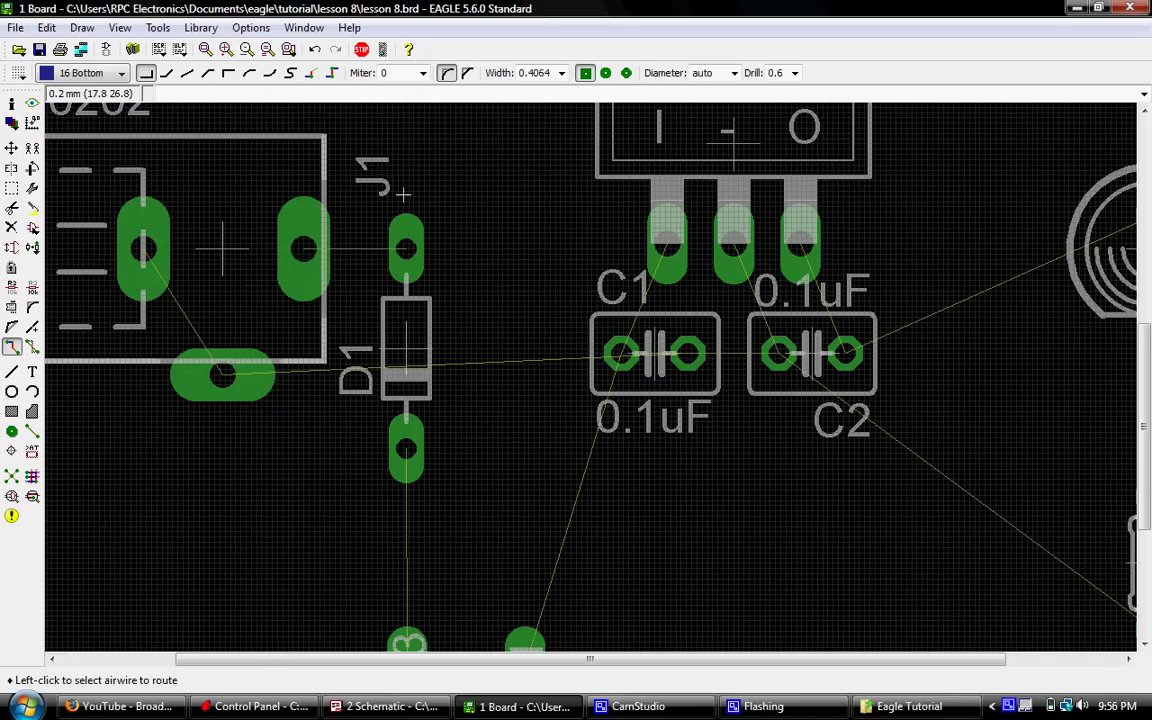
{"action": "scroll", "coordinate": [365, 175], "scroll_direction": "up", "scroll_amount": 2}
{"action": "scroll", "coordinate": [510, 211], "scroll_direction": "down", "scroll_amount": 1}
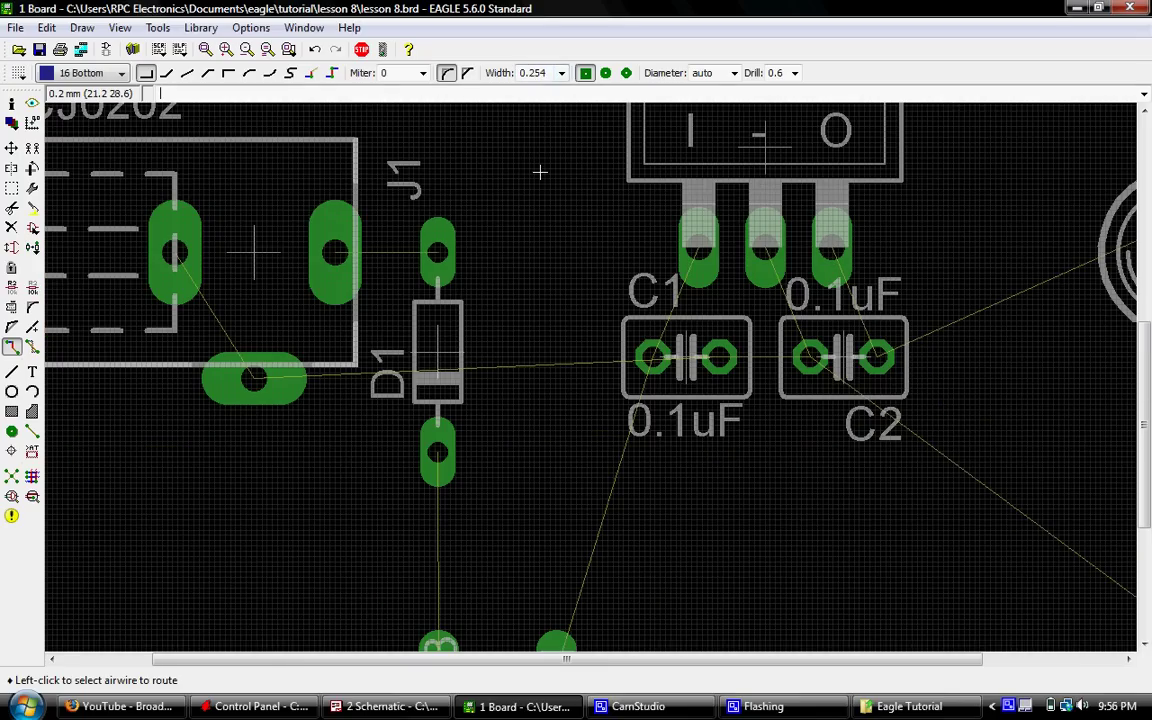
- Change the new-trace width from 0.254 to 1.27
{"action": "left_click", "coordinate": [561, 73]}
{"action": "scroll", "coordinate": [560, 95], "scroll_direction": "down", "scroll_amount": 2}
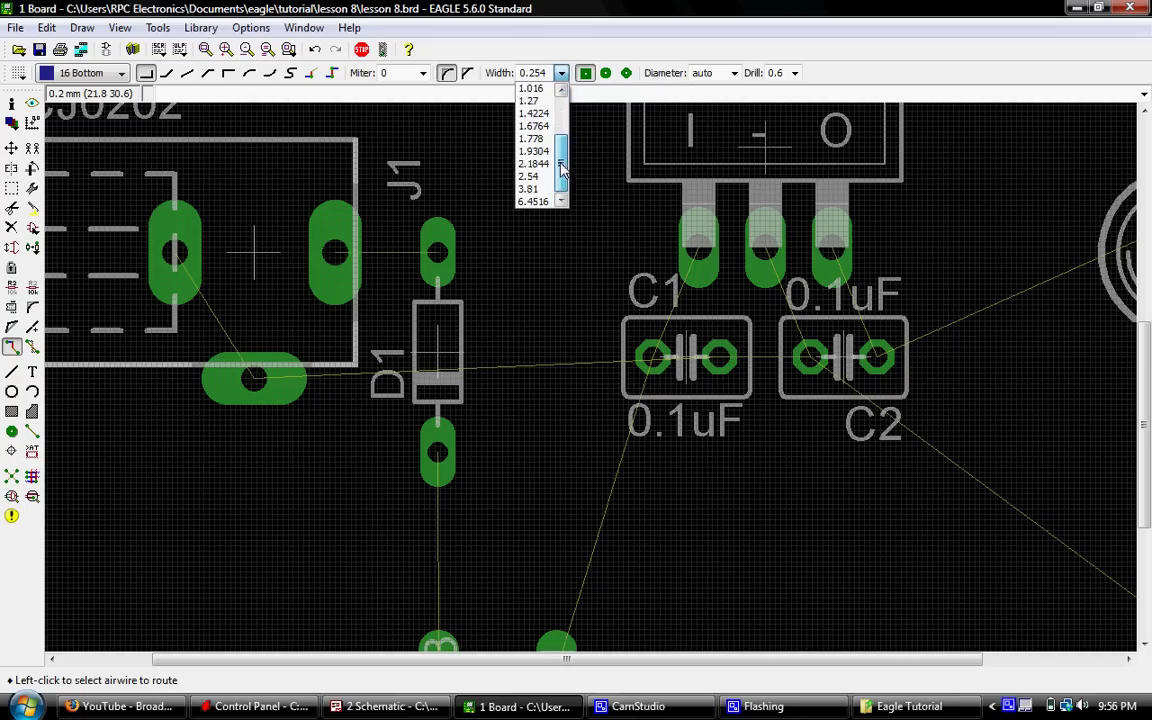
{"action": "scroll", "coordinate": [560, 98], "scroll_direction": "up", "scroll_amount": 2}
{"action": "scroll", "coordinate": [560, 97], "scroll_direction": "down", "scroll_amount": 3}
{"action": "scroll", "coordinate": [563, 107], "scroll_direction": "up", "scroll_amount": 3}
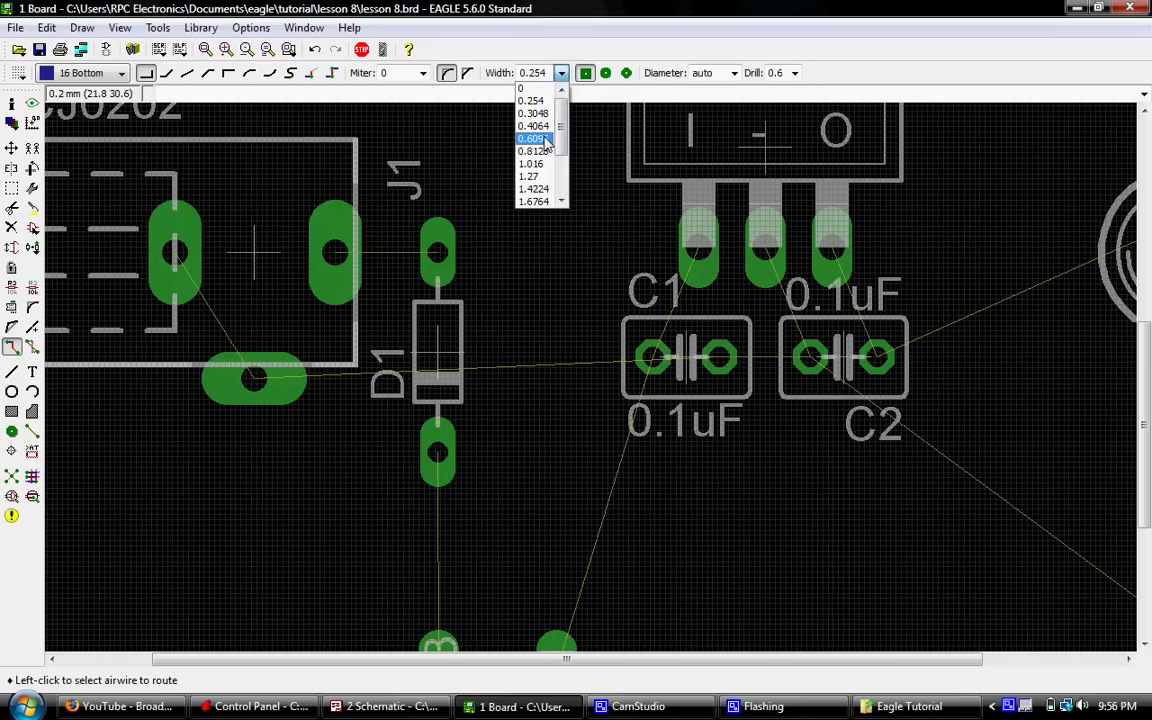
{"action": "scroll", "coordinate": [540, 140], "scroll_direction": "down", "scroll_amount": 1}
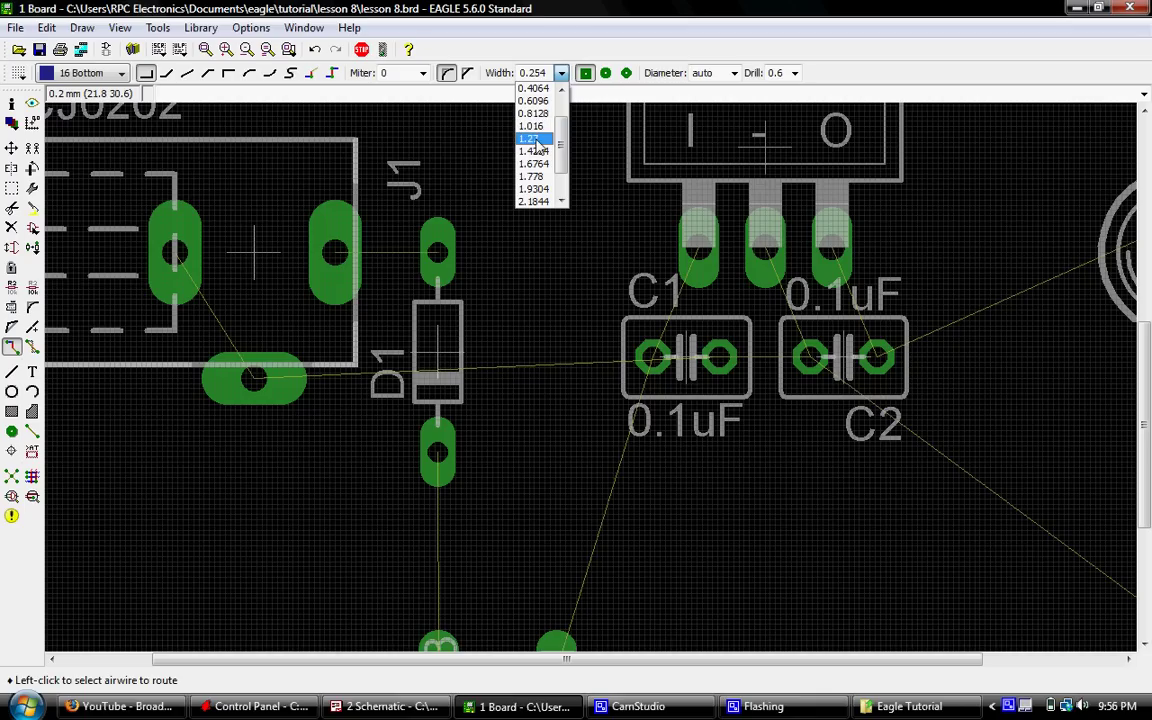
{"action": "left_click", "coordinate": [532, 139]}
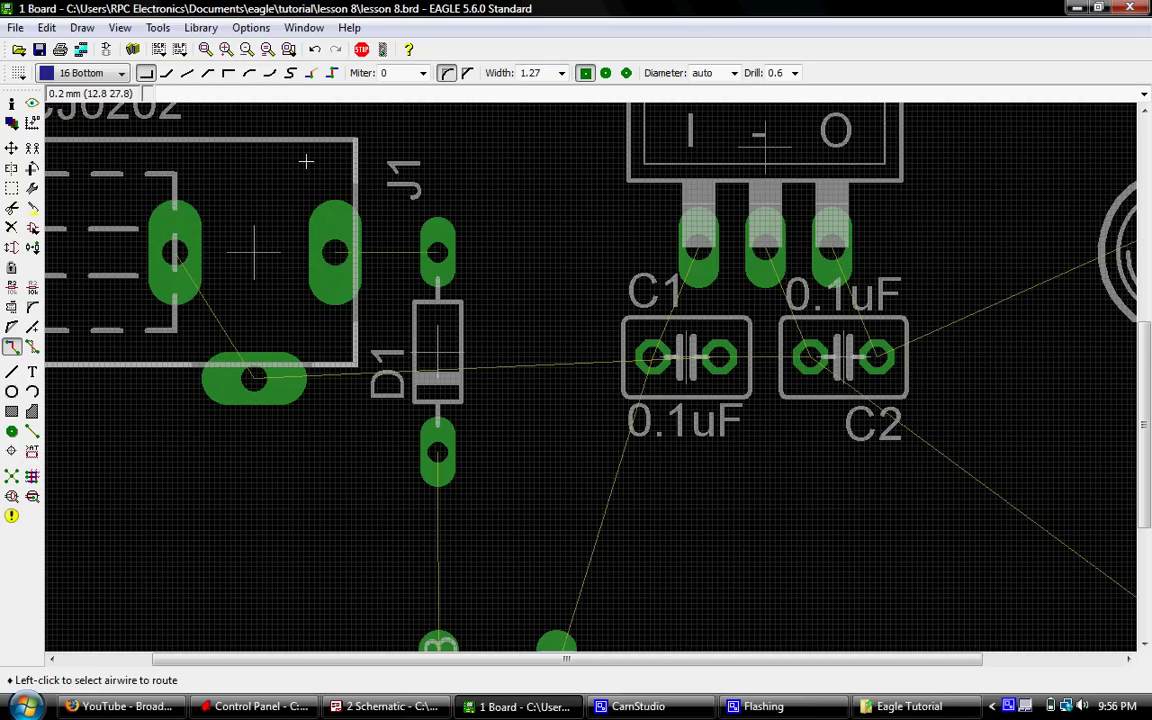
- Route a 1.27-wide bottom trace from the power jack J1's pin to D1's upper pad
{"action": "scroll", "coordinate": [275, 142], "scroll_direction": "up", "scroll_amount": 2}
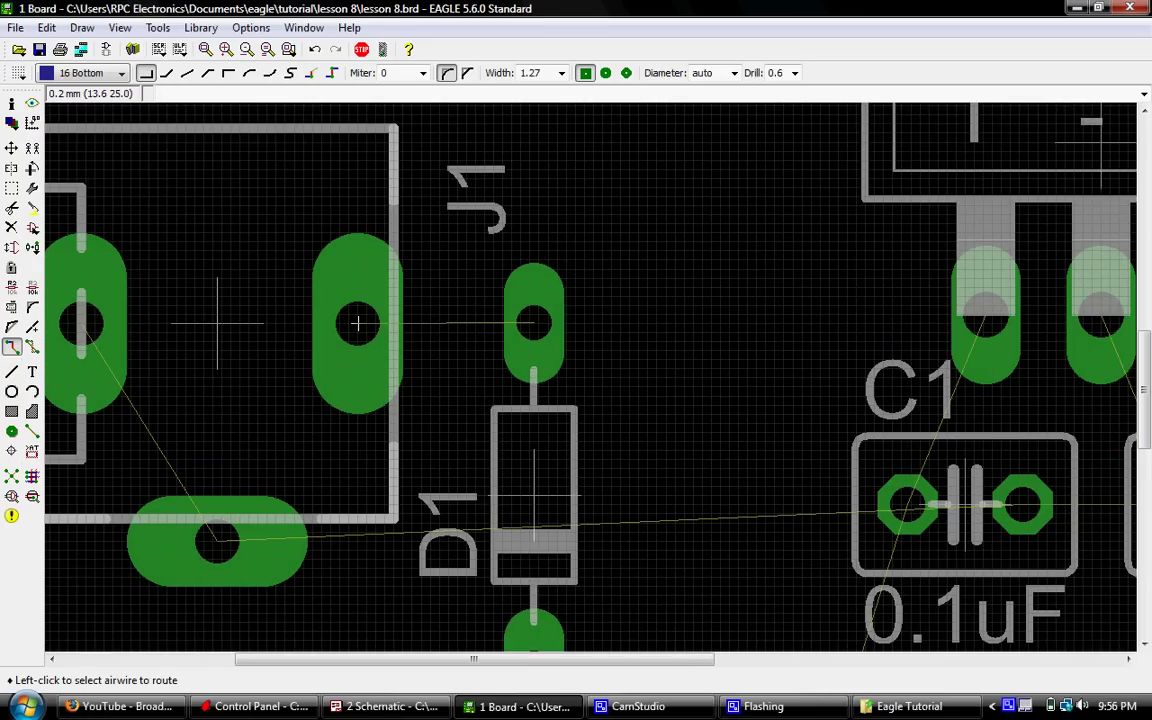
{"action": "left_click", "coordinate": [357, 323]}
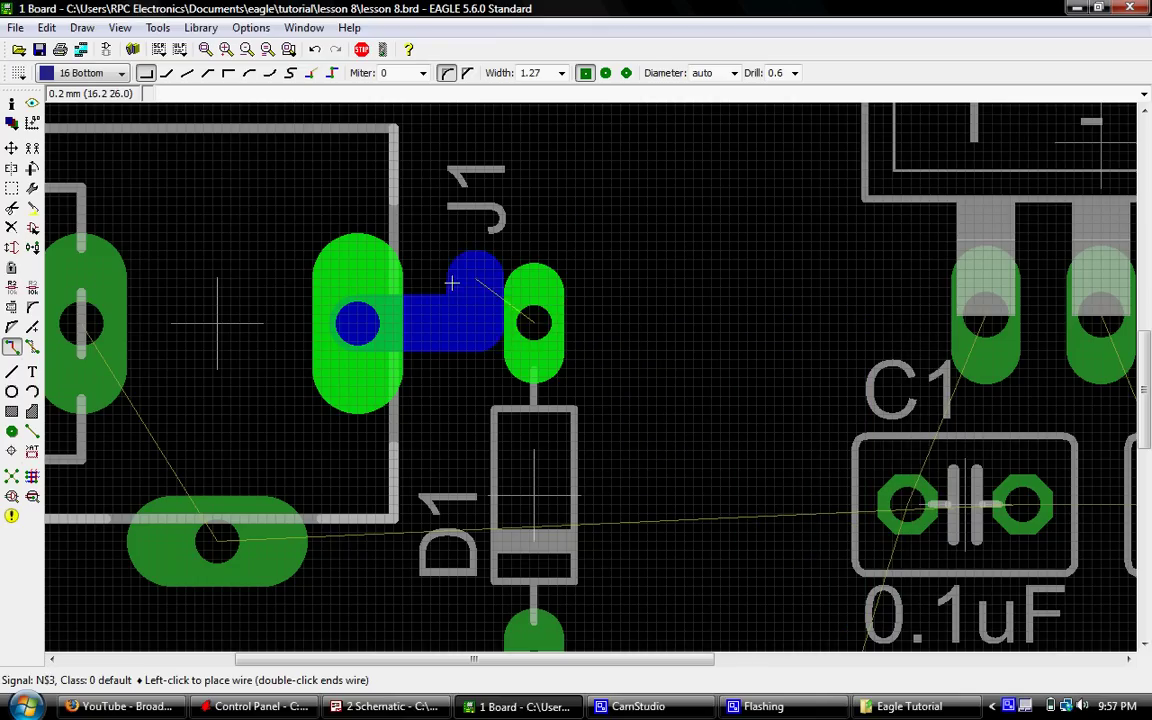
{"action": "left_click", "coordinate": [534, 321]}
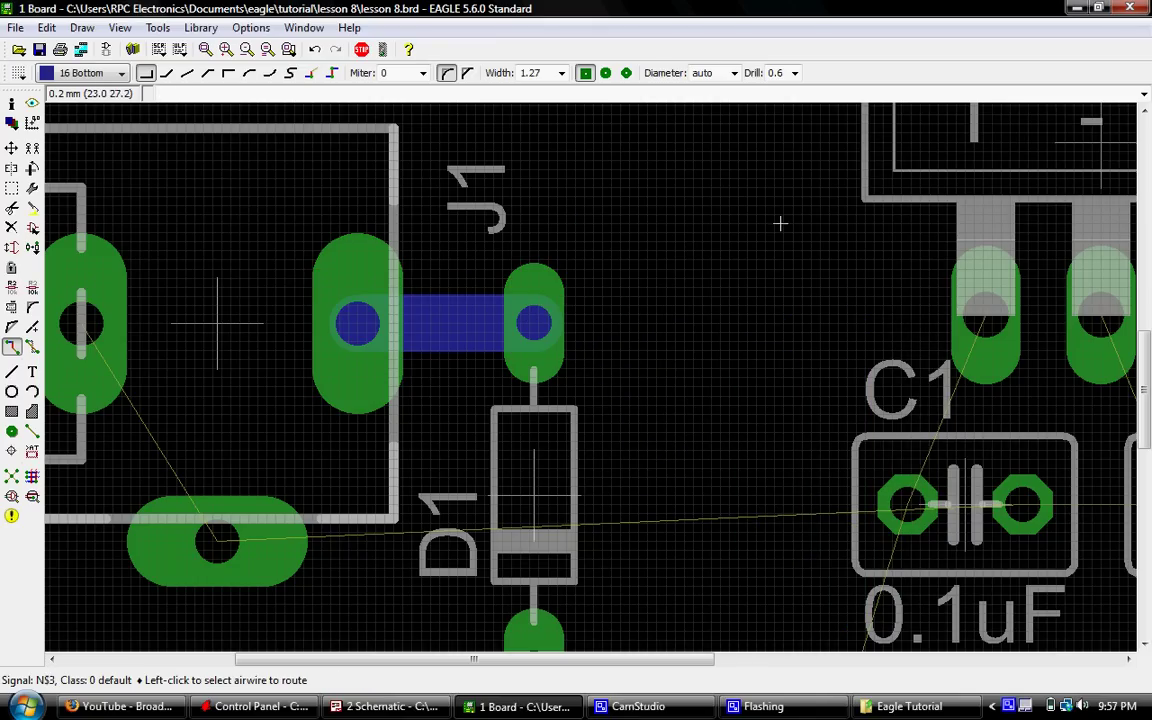
{"action": "scroll", "coordinate": [640, 240], "scroll_direction": "down", "scroll_amount": 2}
{"action": "scroll", "coordinate": [634, 242], "scroll_direction": "down", "scroll_amount": 1}
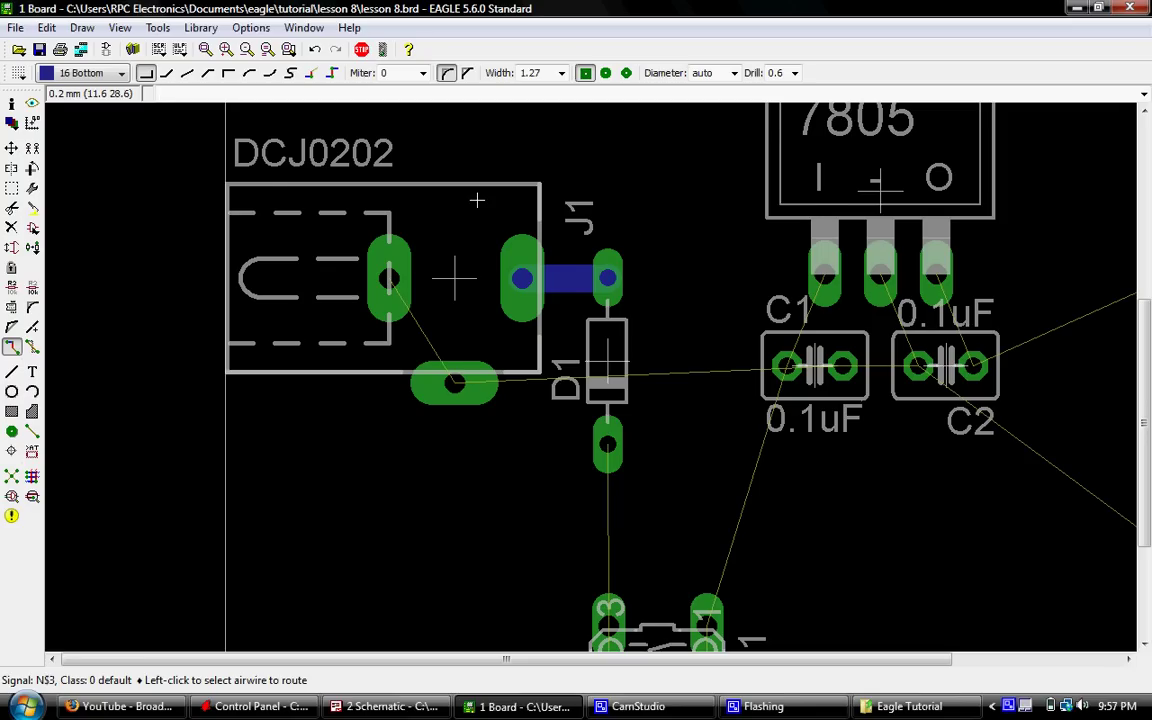
{"action": "scroll", "coordinate": [477, 200], "scroll_direction": "down", "scroll_amount": 3}
- Route a bottom trace from D1's lower pad to S1 pad 3
{"action": "scroll", "coordinate": [560, 340], "scroll_direction": "up", "scroll_amount": 4}
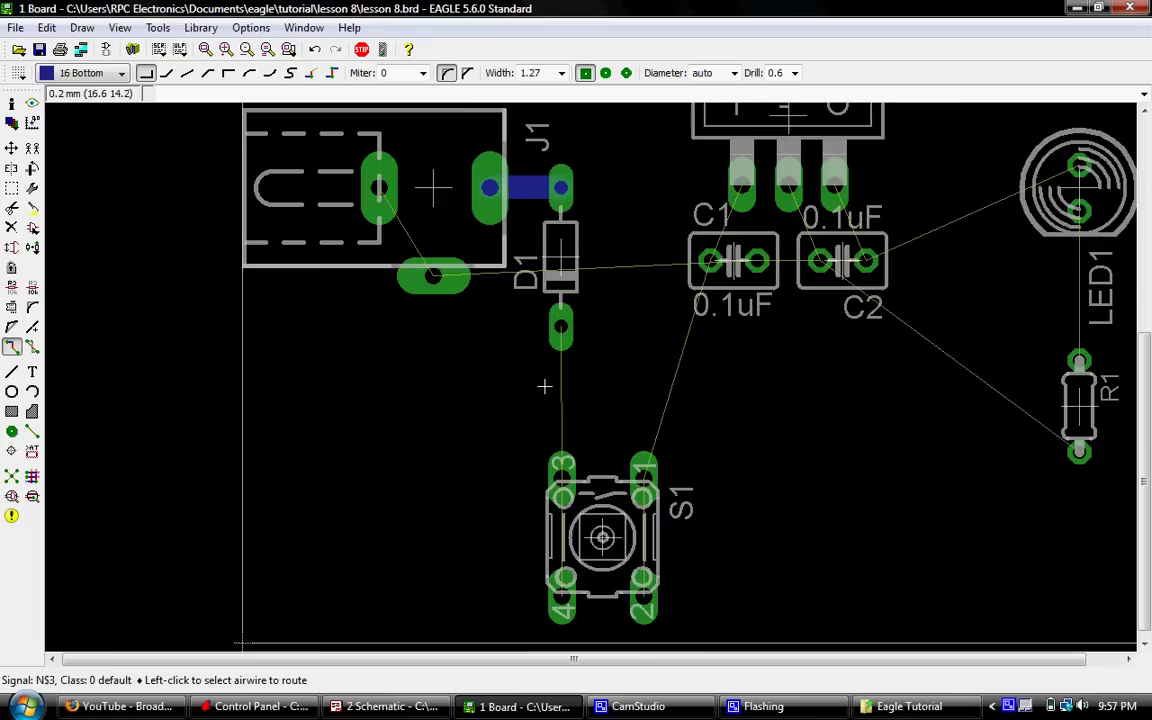
{"action": "left_click", "coordinate": [573, 283]}
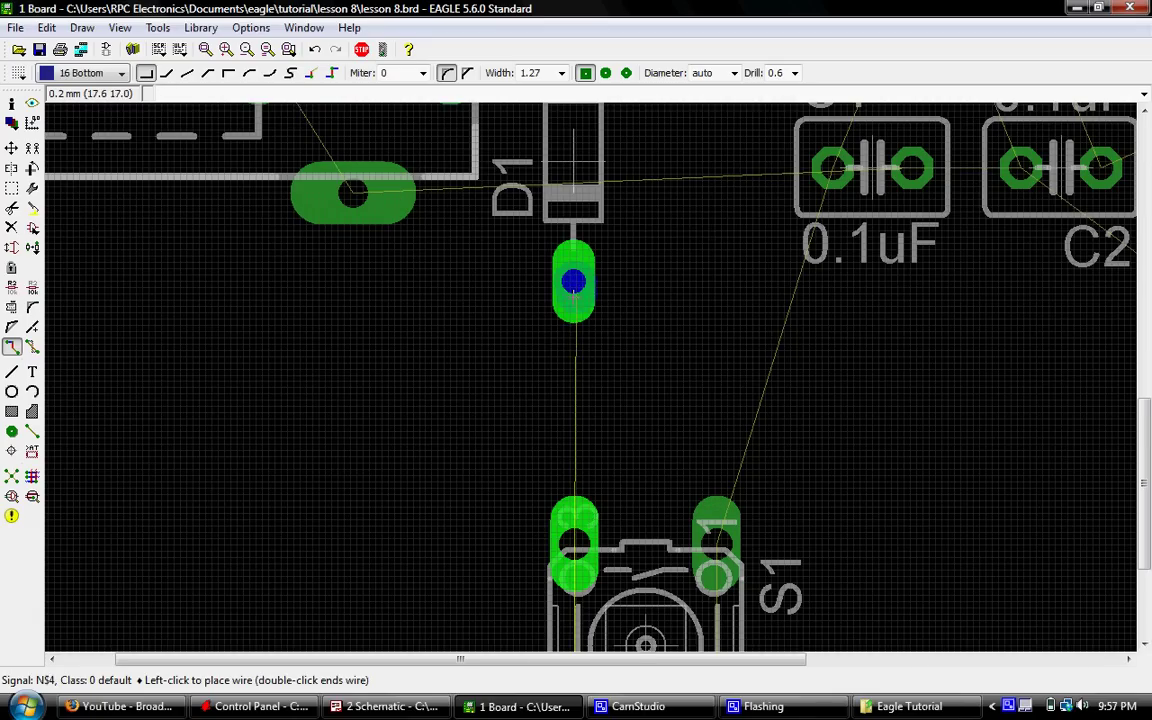
{"action": "left_click", "coordinate": [574, 547]}
{"action": "scroll", "coordinate": [596, 339], "scroll_direction": "down", "scroll_amount": 5}
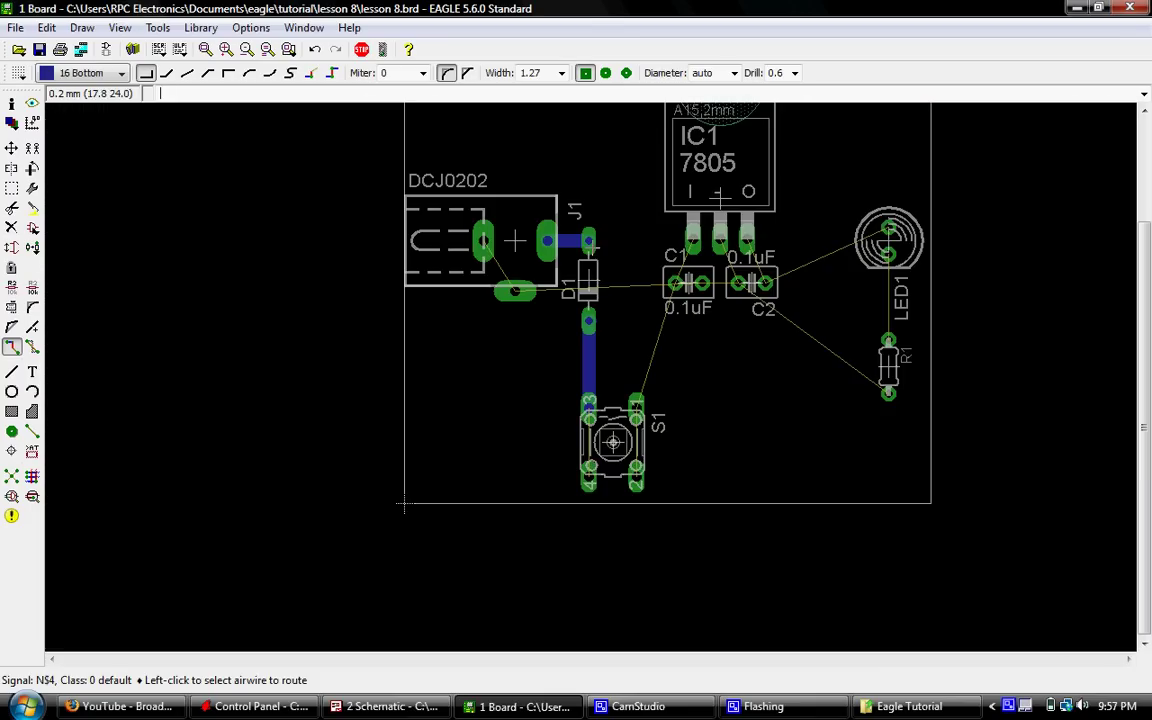
{"action": "scroll", "coordinate": [578, 432], "scroll_direction": "up", "scroll_amount": 3}
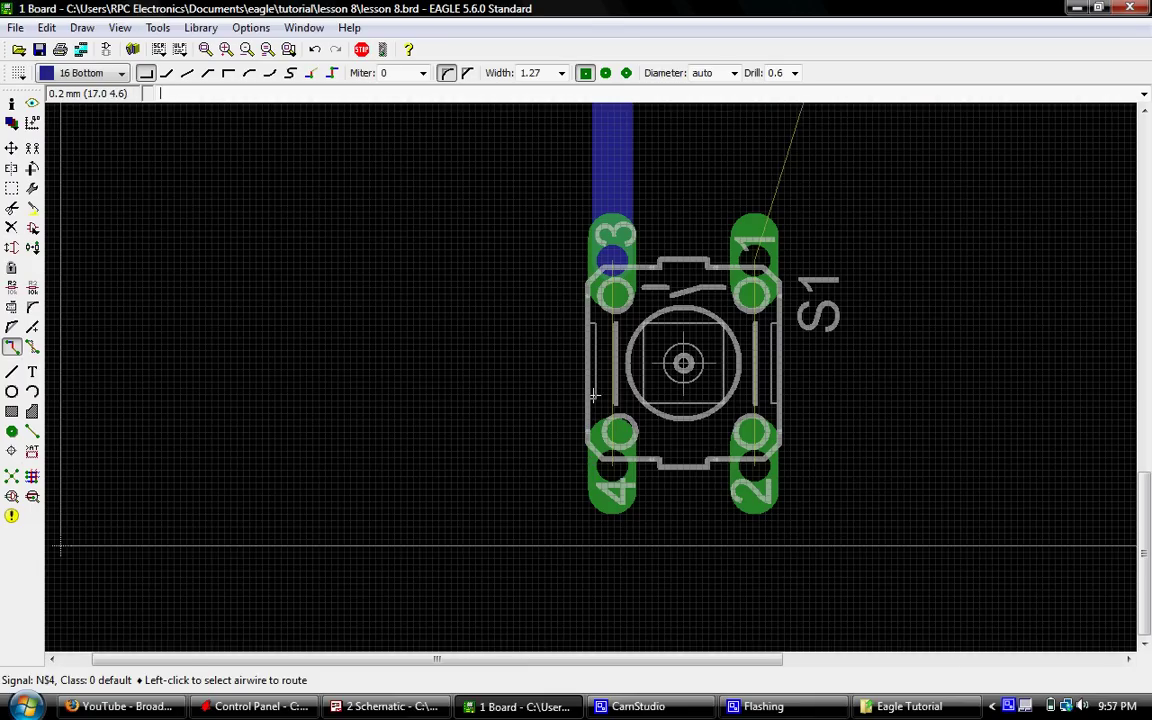
{"action": "scroll", "coordinate": [594, 396], "scroll_direction": "up", "scroll_amount": 1}
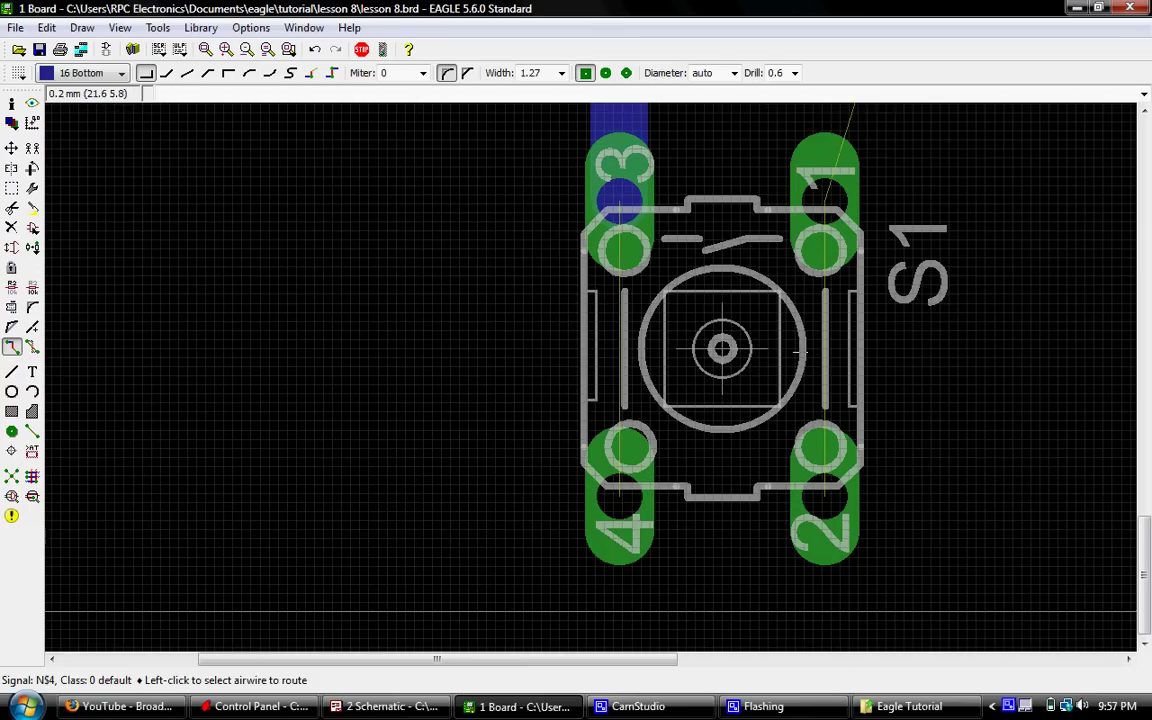
- Join S1 pad 3 to pad 4 and pad 2 to pad 1 with traces
{"action": "left_click", "coordinate": [620, 203]}
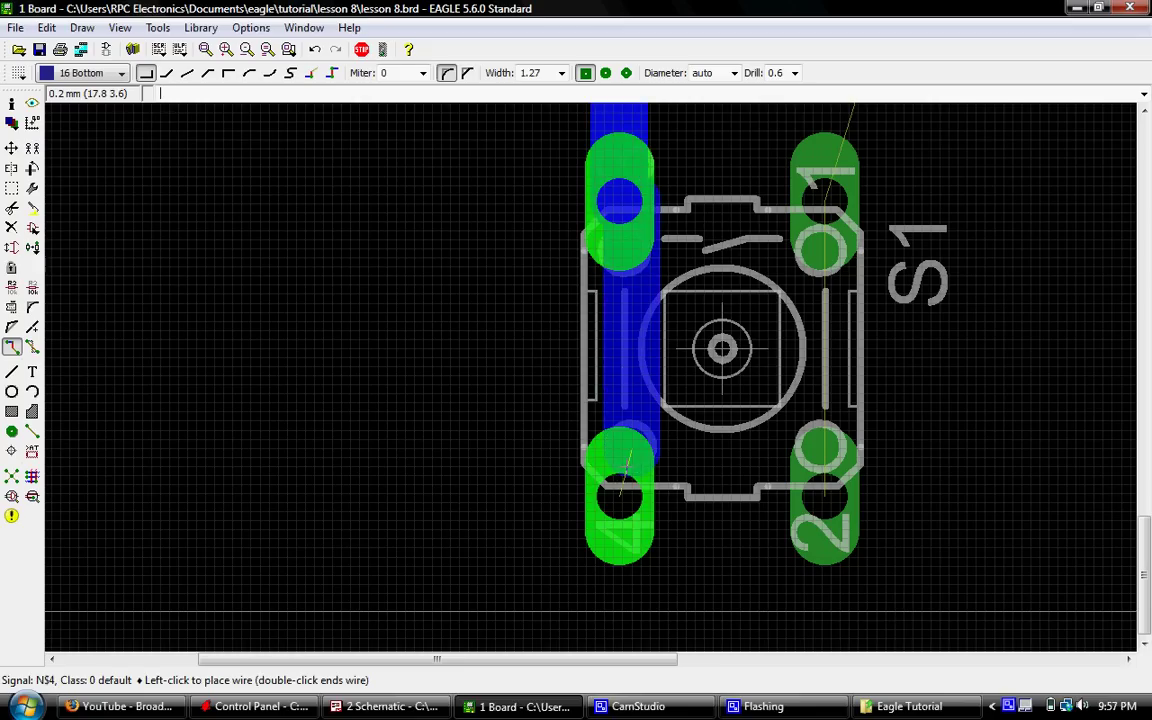
{"action": "left_click", "coordinate": [619, 497]}
{"action": "scroll", "coordinate": [434, 470], "scroll_direction": "down", "scroll_amount": 3}
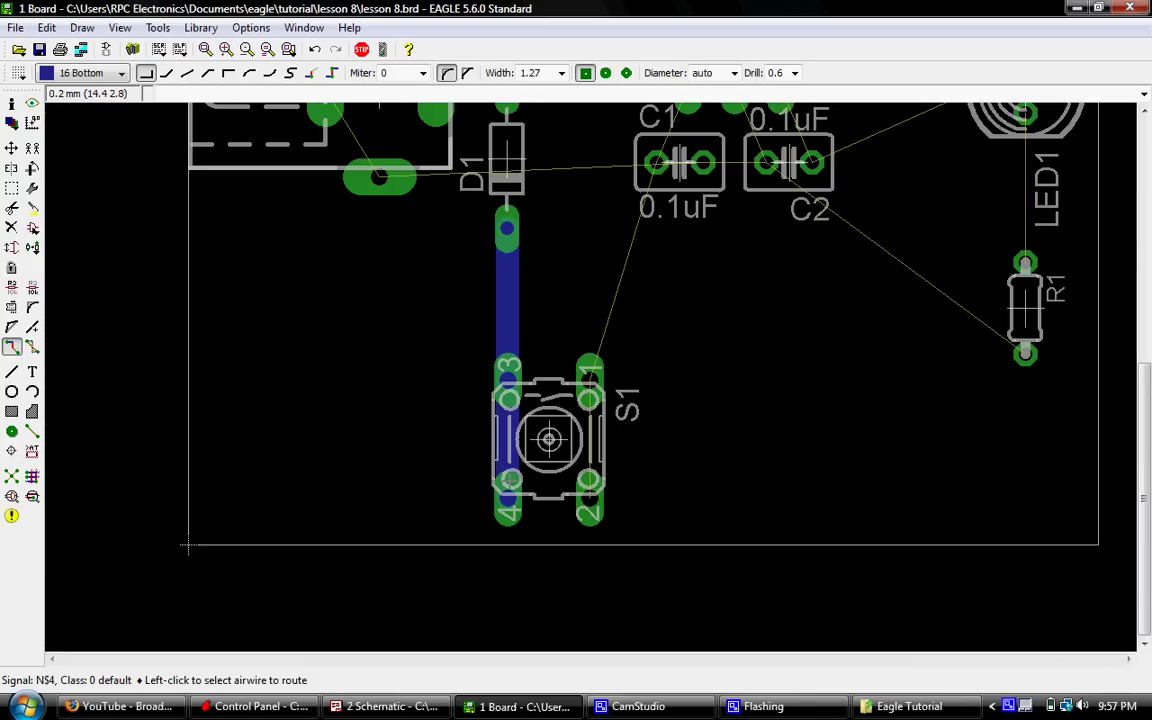
{"action": "scroll", "coordinate": [589, 475], "scroll_direction": "up", "scroll_amount": 2}
{"action": "left_click", "coordinate": [593, 524]}
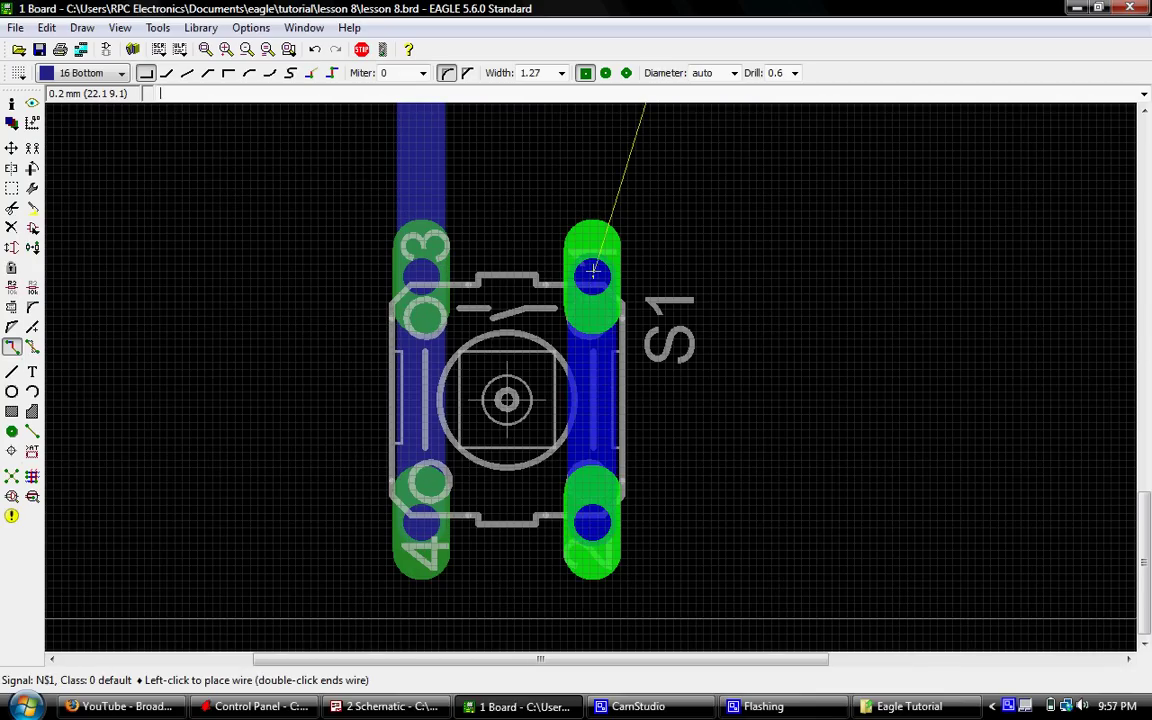
{"action": "left_click", "coordinate": [593, 270]}
{"action": "scroll", "coordinate": [593, 475], "scroll_direction": "down", "scroll_amount": 3}
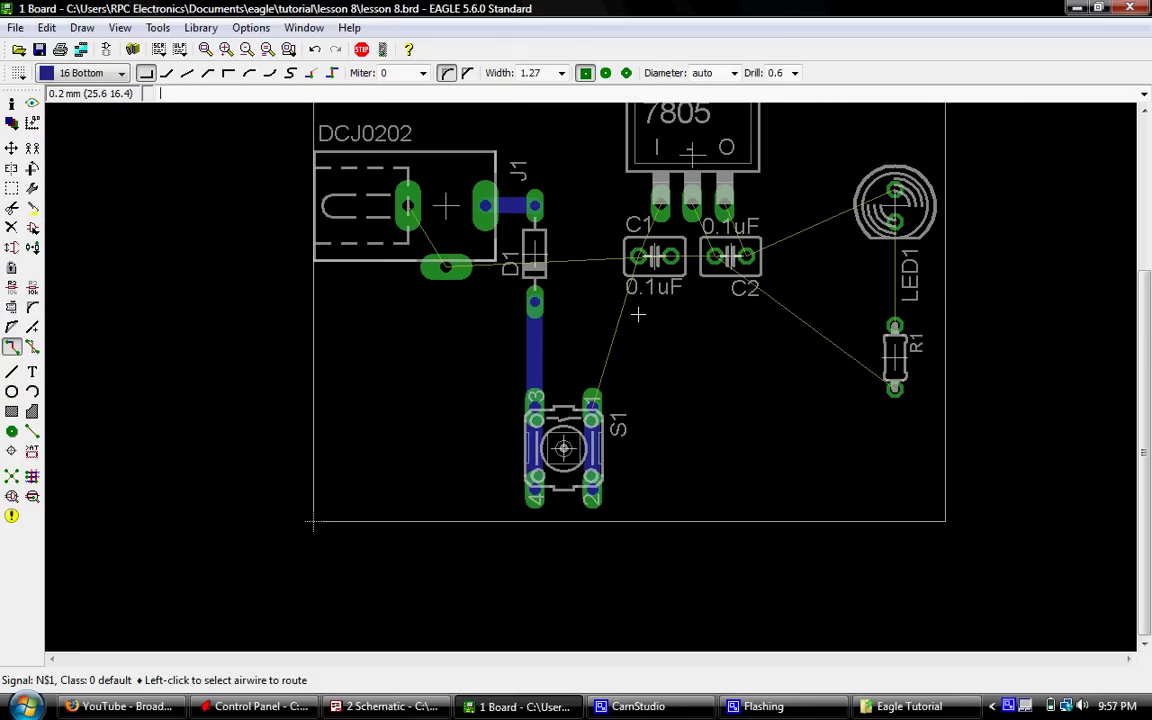
{"action": "scroll", "coordinate": [631, 186], "scroll_direction": "up", "scroll_amount": 1}
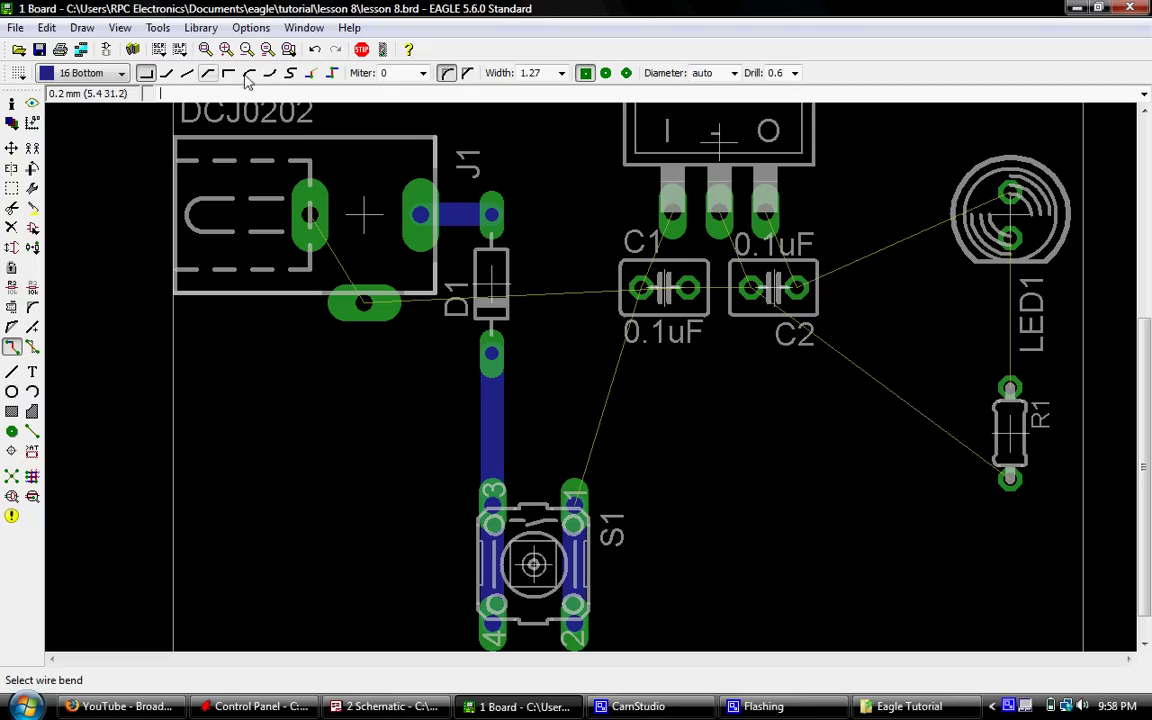
- Route a bent trace from S1 pin 1 up to C1's left pad
{"action": "scroll", "coordinate": [575, 497], "scroll_direction": "up", "scroll_amount": 3}
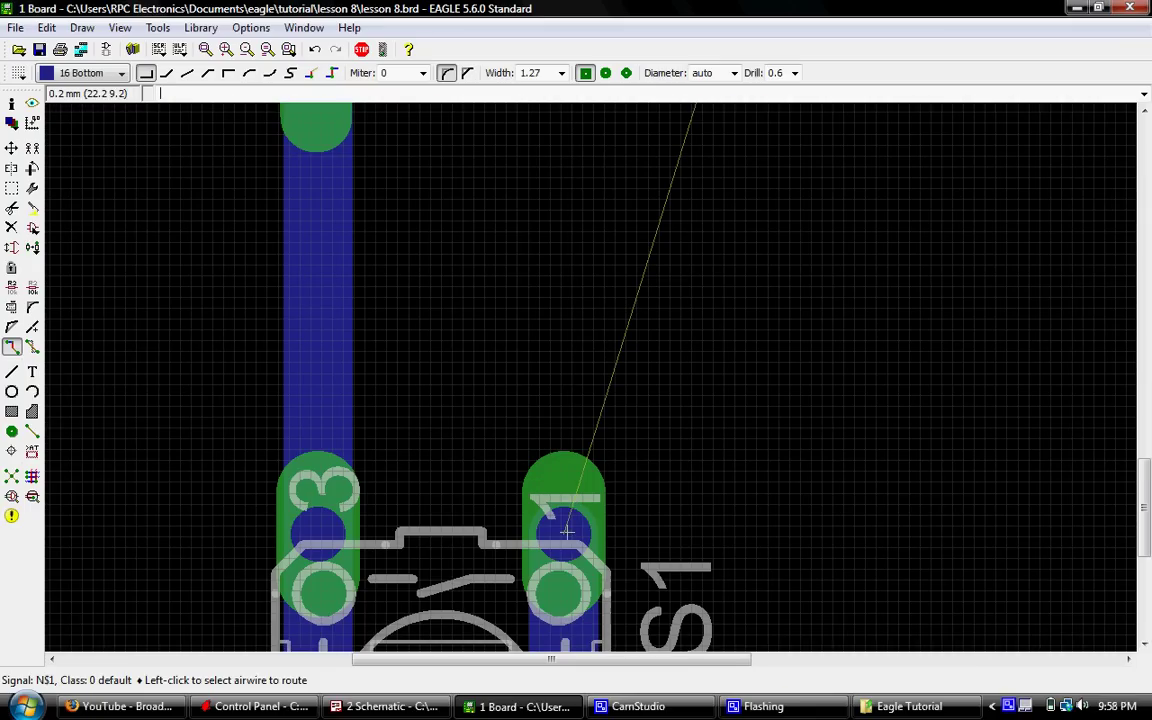
{"action": "left_click", "coordinate": [563, 533]}
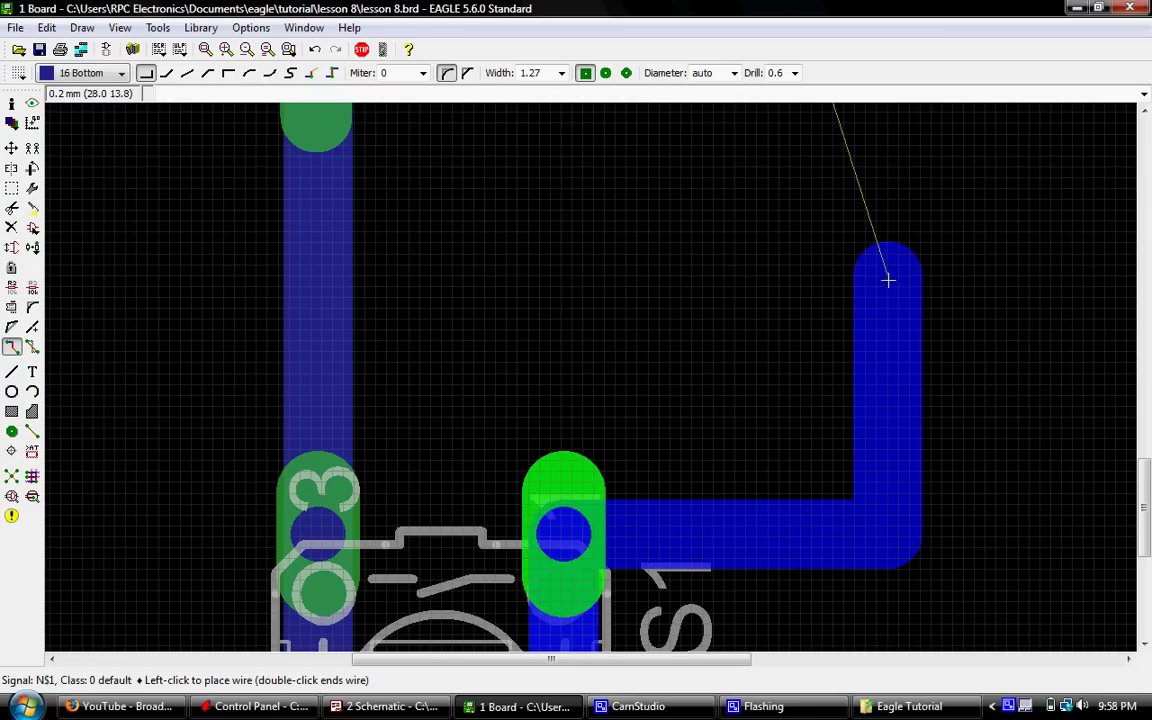
{"action": "scroll", "coordinate": [462, 470], "scroll_direction": "down", "scroll_amount": 3}
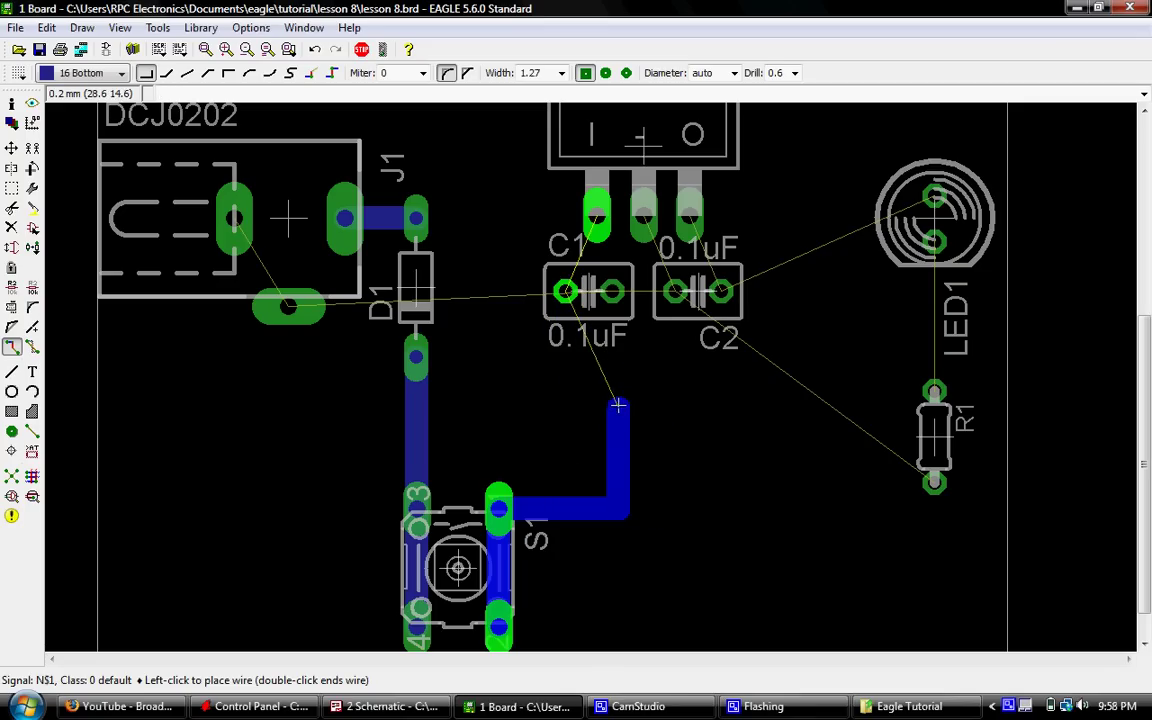
{"action": "right_click", "coordinate": [631, 394]}
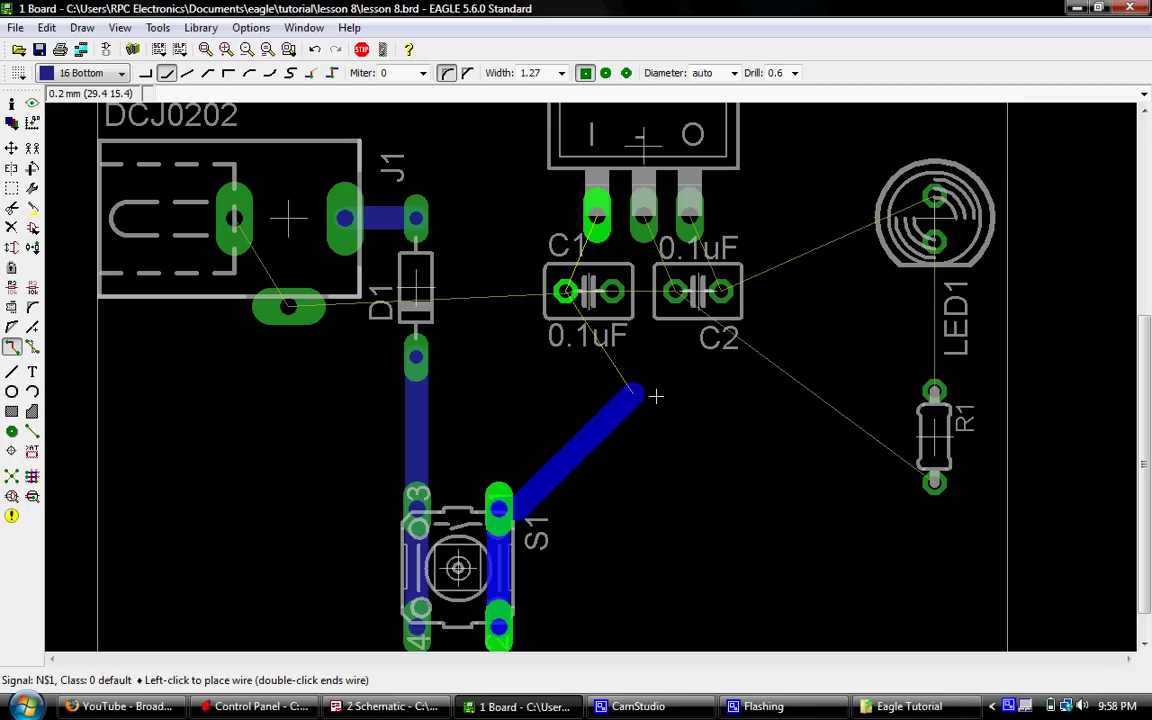
{"action": "right_click", "coordinate": [655, 396]}
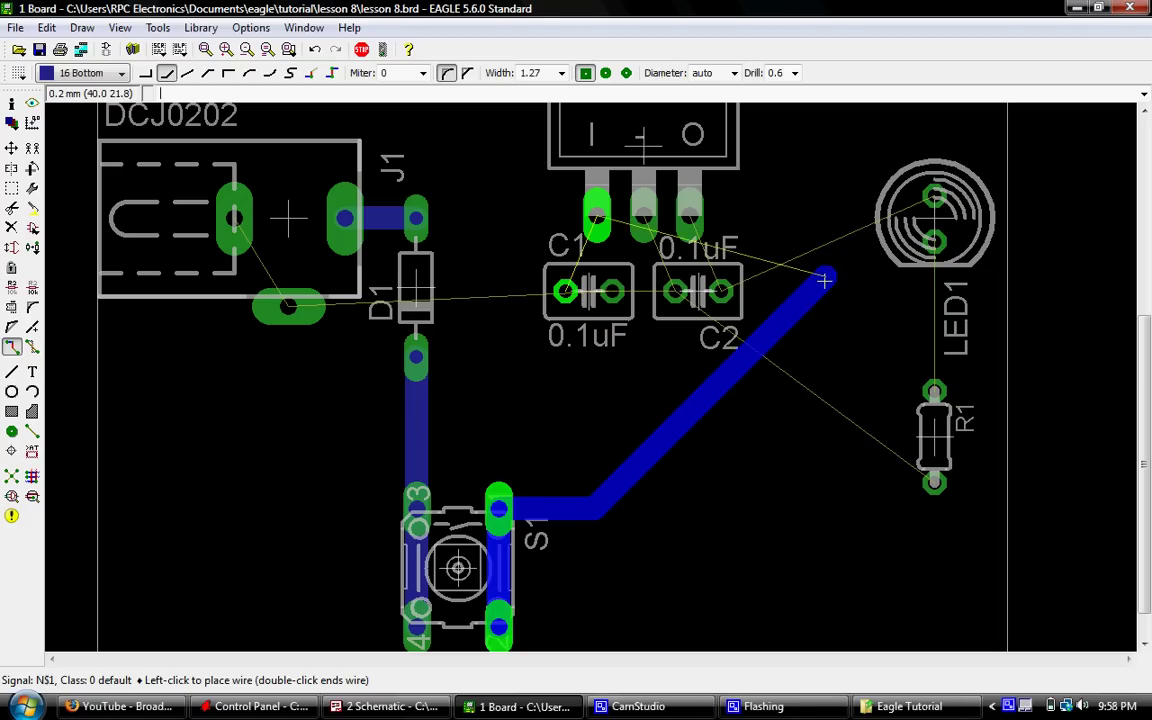
{"action": "right_click", "coordinate": [824, 281]}
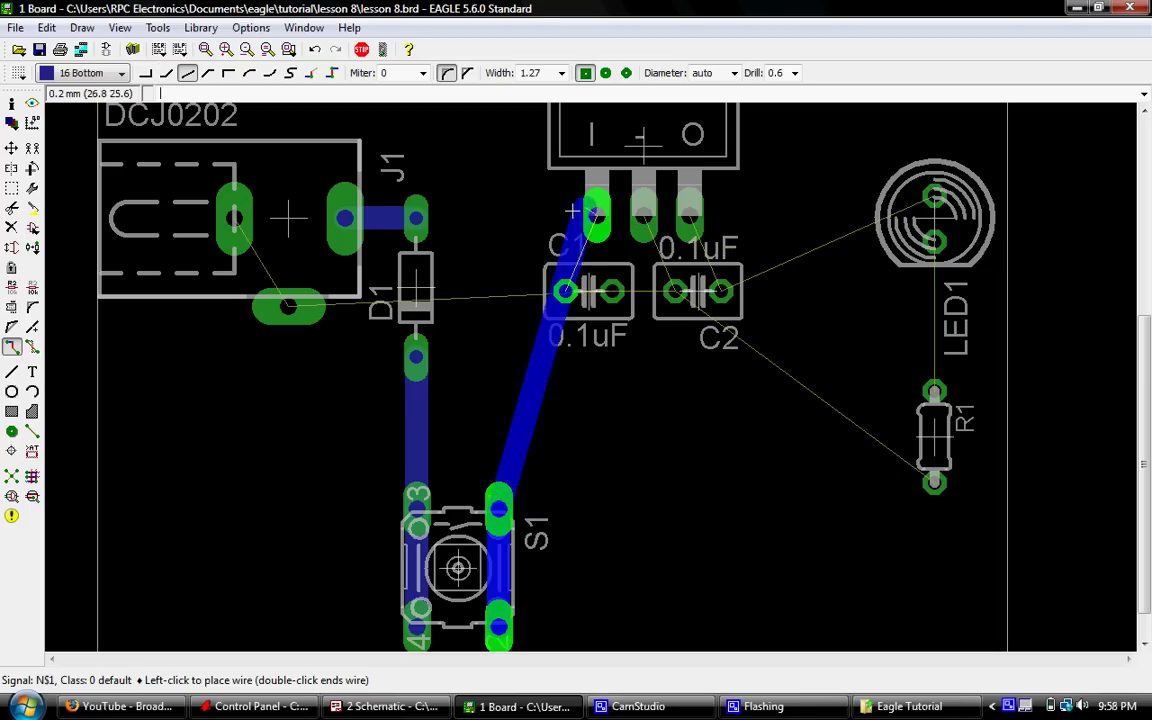
{"action": "right_click", "coordinate": [848, 334]}
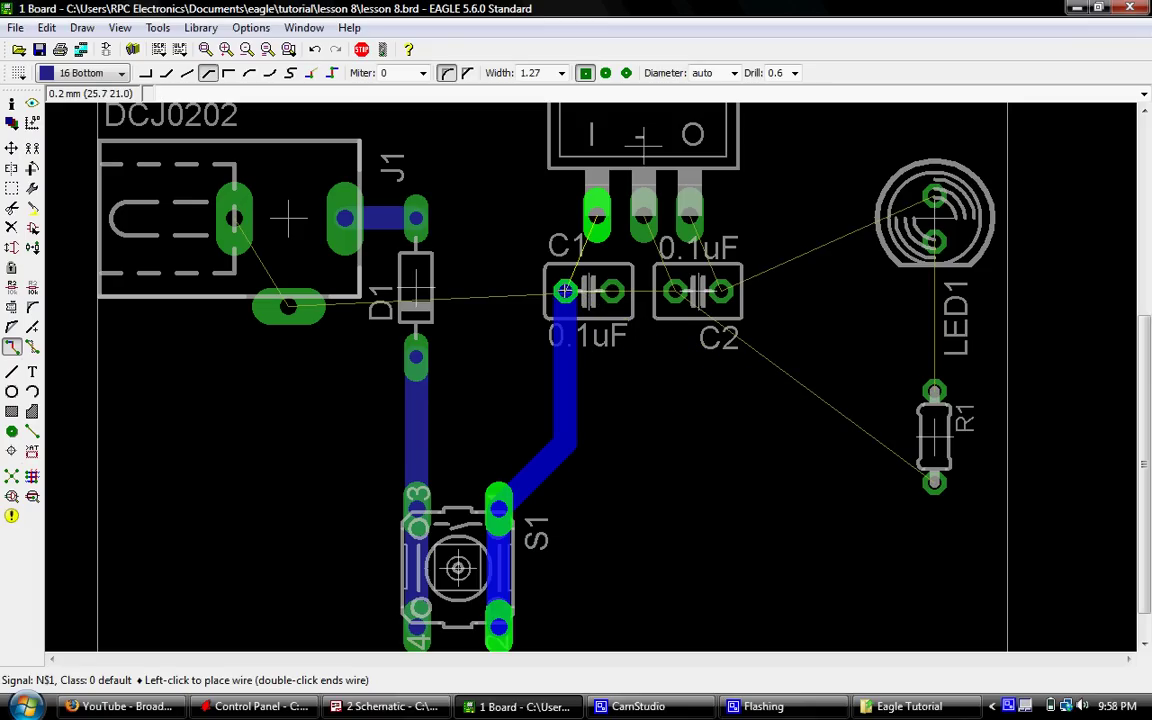
{"action": "scroll", "coordinate": [565, 291], "scroll_direction": "up", "scroll_amount": 4}
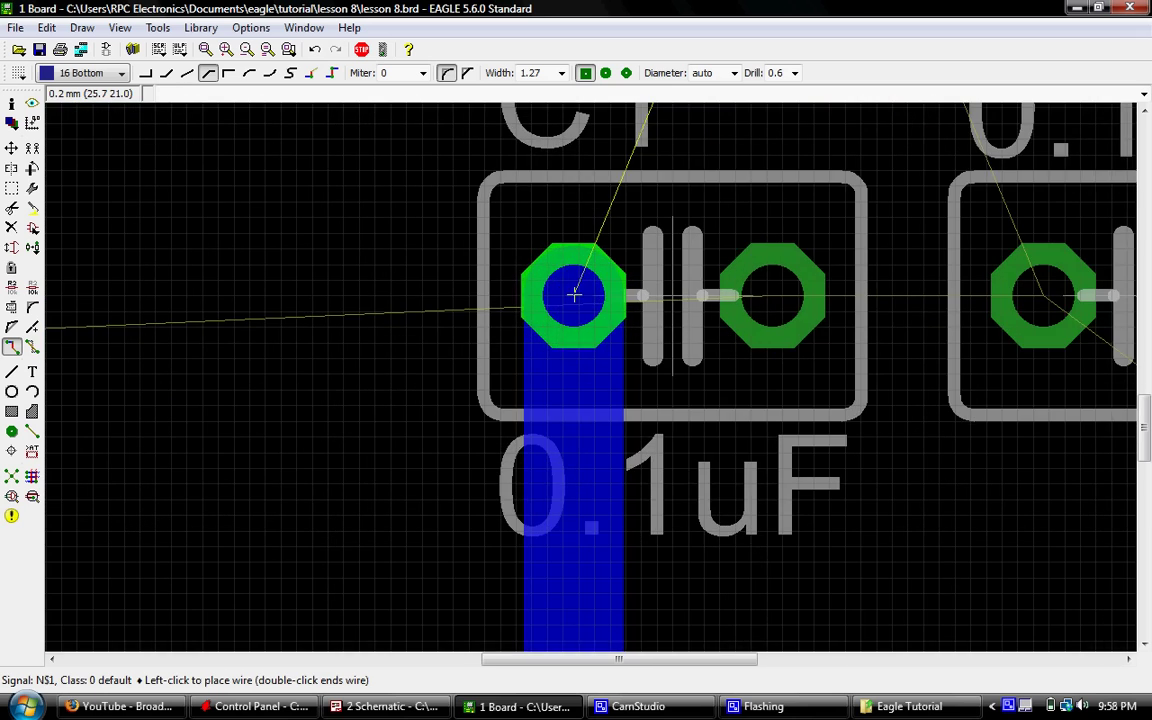
{"action": "left_click", "coordinate": [565, 291]}
{"action": "scroll", "coordinate": [574, 294], "scroll_direction": "down", "scroll_amount": 4}
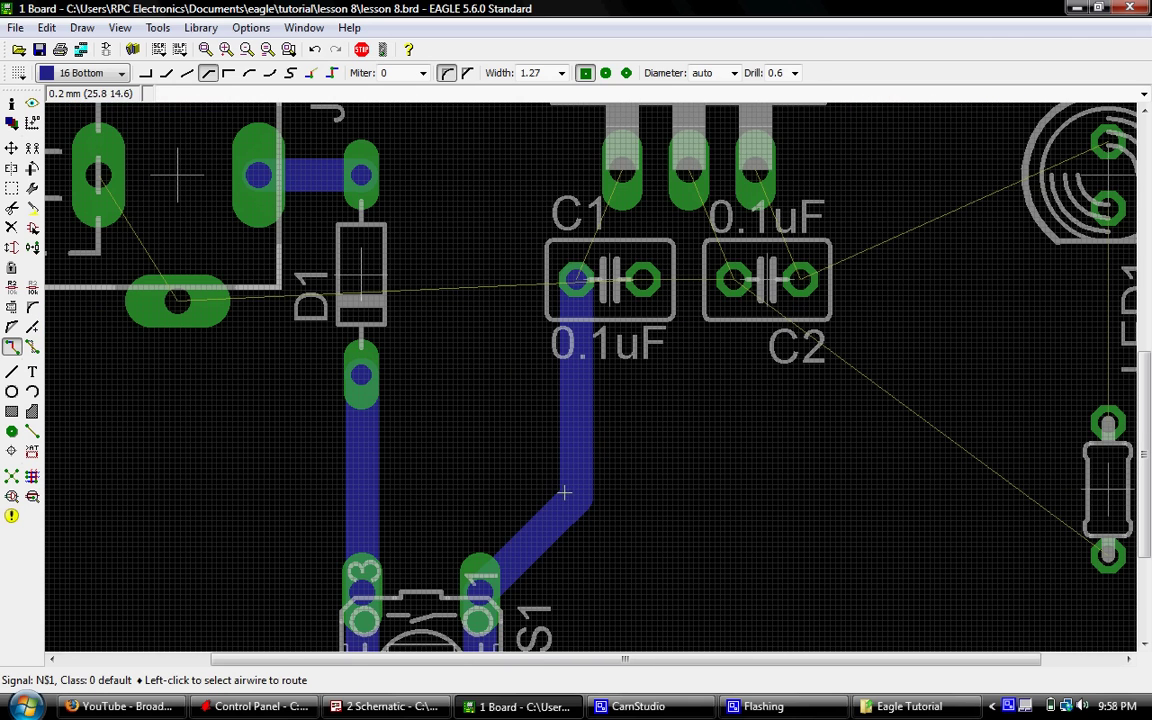
- Continue the trace from C1's left pad with a 45° bend to the 7805's input pin
{"action": "scroll", "coordinate": [548, 357], "scroll_direction": "down", "scroll_amount": 2}
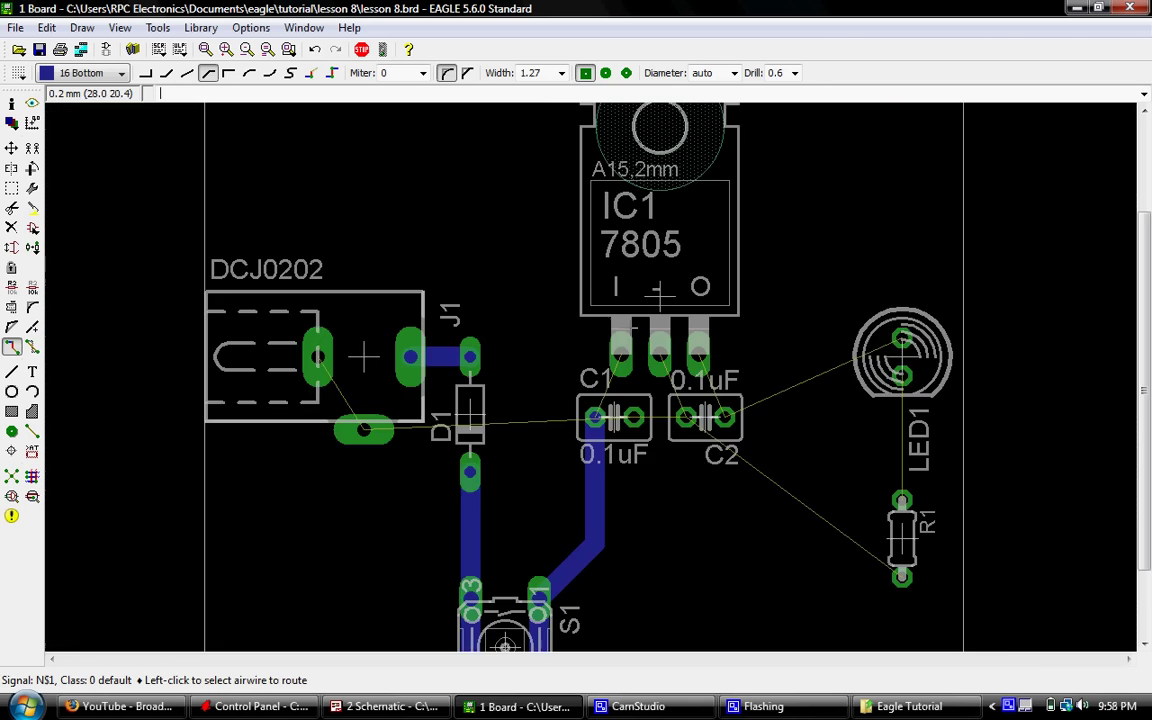
{"action": "scroll", "coordinate": [600, 440], "scroll_direction": "up", "scroll_amount": 4}
{"action": "scroll", "coordinate": [564, 469], "scroll_direction": "down", "scroll_amount": 4}
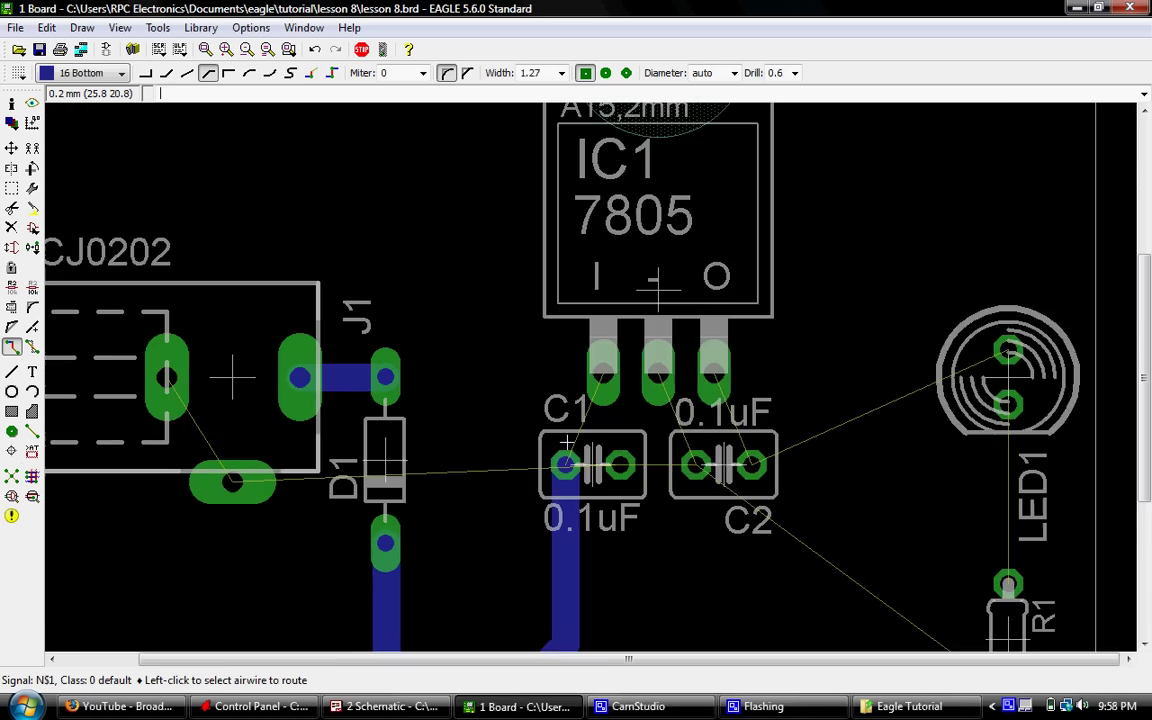
{"action": "scroll", "coordinate": [564, 469], "scroll_direction": "up", "scroll_amount": 4}
{"action": "left_click", "coordinate": [566, 486]}
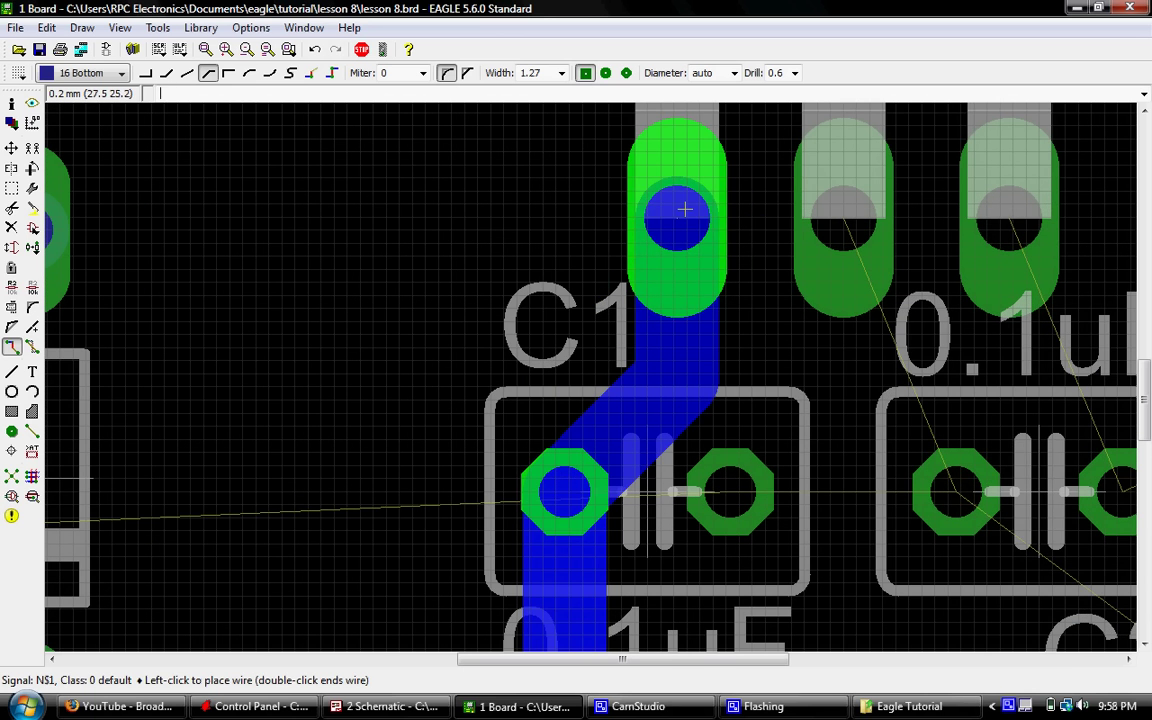
{"action": "right_click", "coordinate": [480, 230]}
{"action": "right_click", "coordinate": [487, 229]}
{"action": "right_click", "coordinate": [487, 229]}
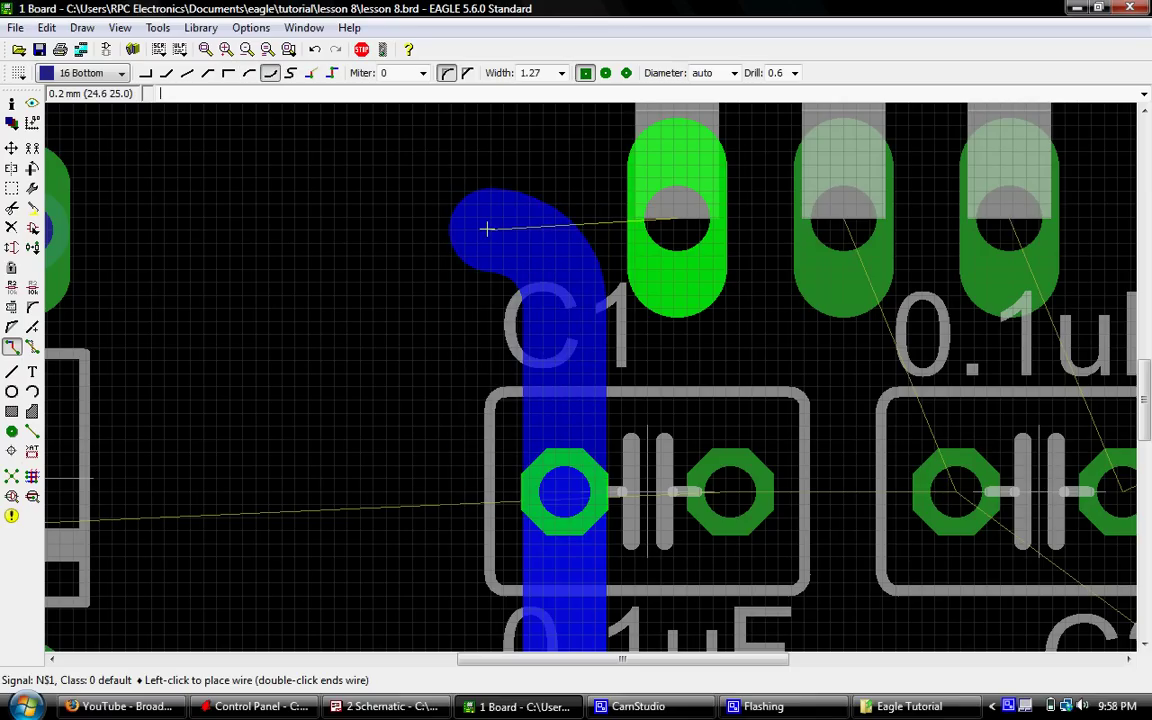
{"action": "right_click", "coordinate": [487, 229]}
{"action": "right_click", "coordinate": [486, 229]}
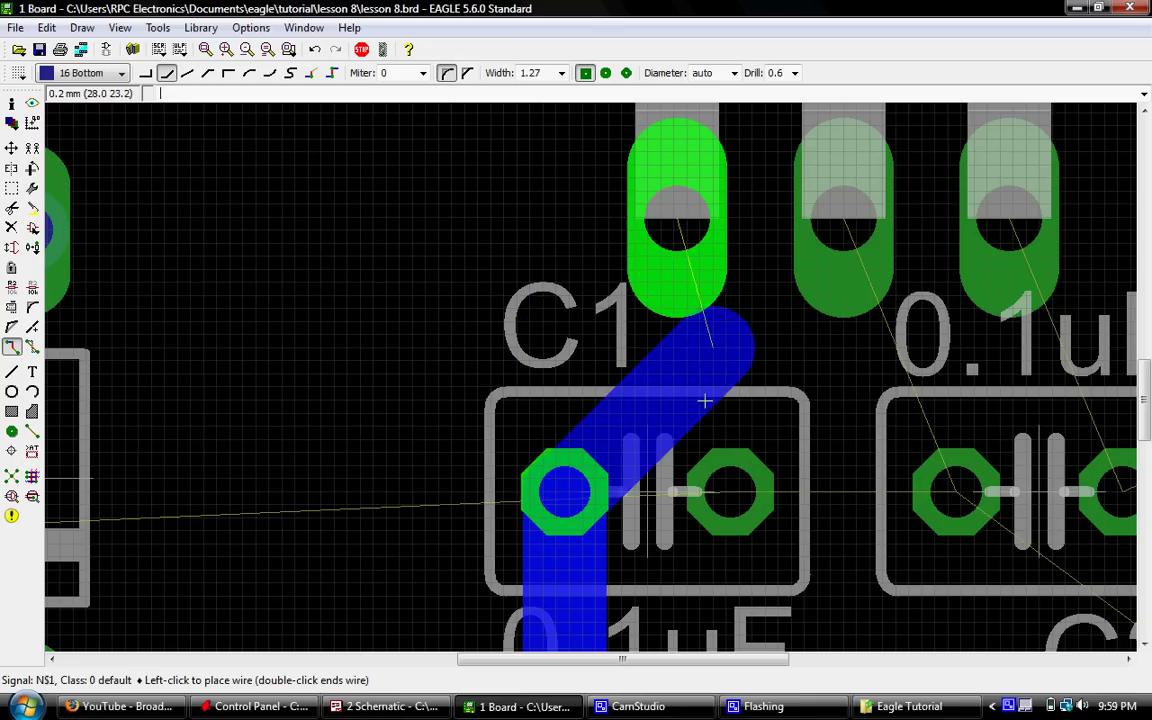
{"action": "left_click", "coordinate": [680, 219]}
{"action": "scroll", "coordinate": [570, 269], "scroll_direction": "down", "scroll_amount": 5}
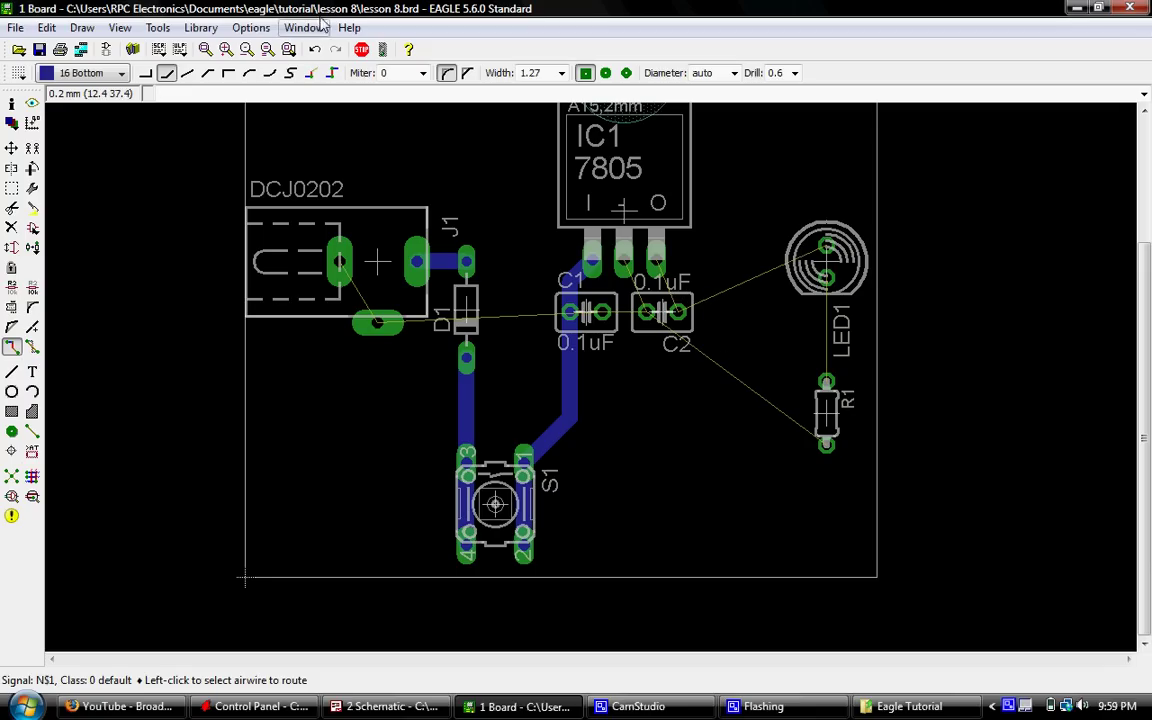
- Save lesson 8.brd and zoom to fit the whole board
{"action": "left_click", "coordinate": [40, 52]}
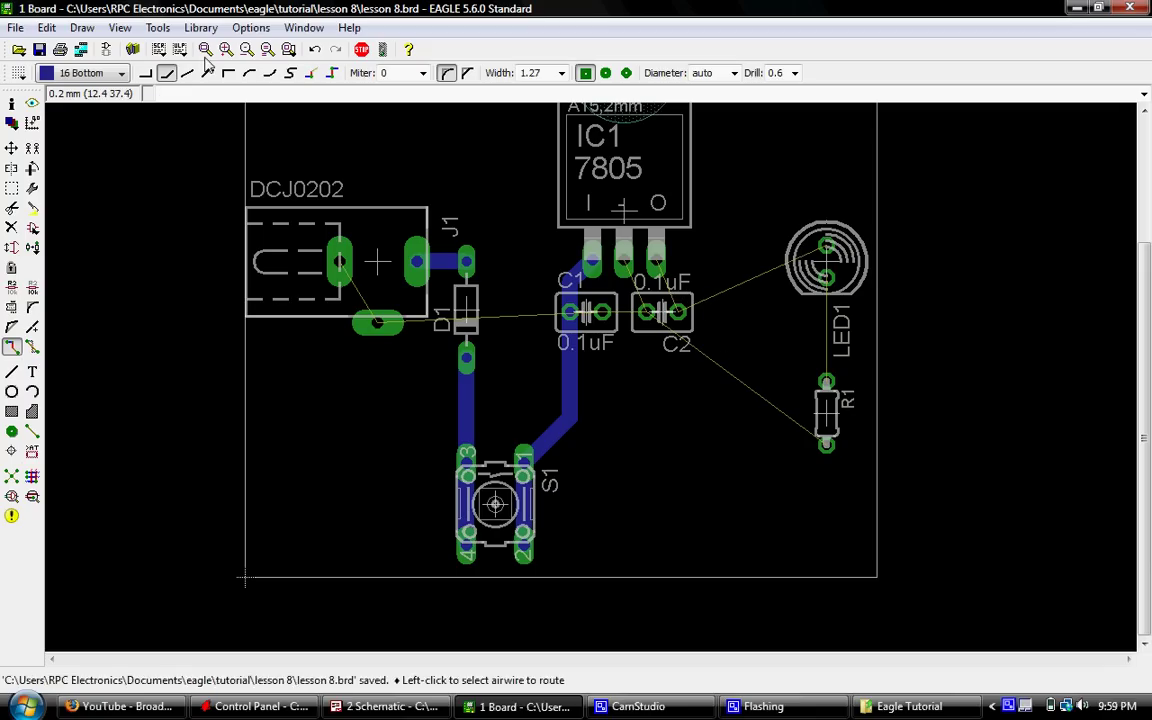
{"action": "left_click", "coordinate": [205, 49]}
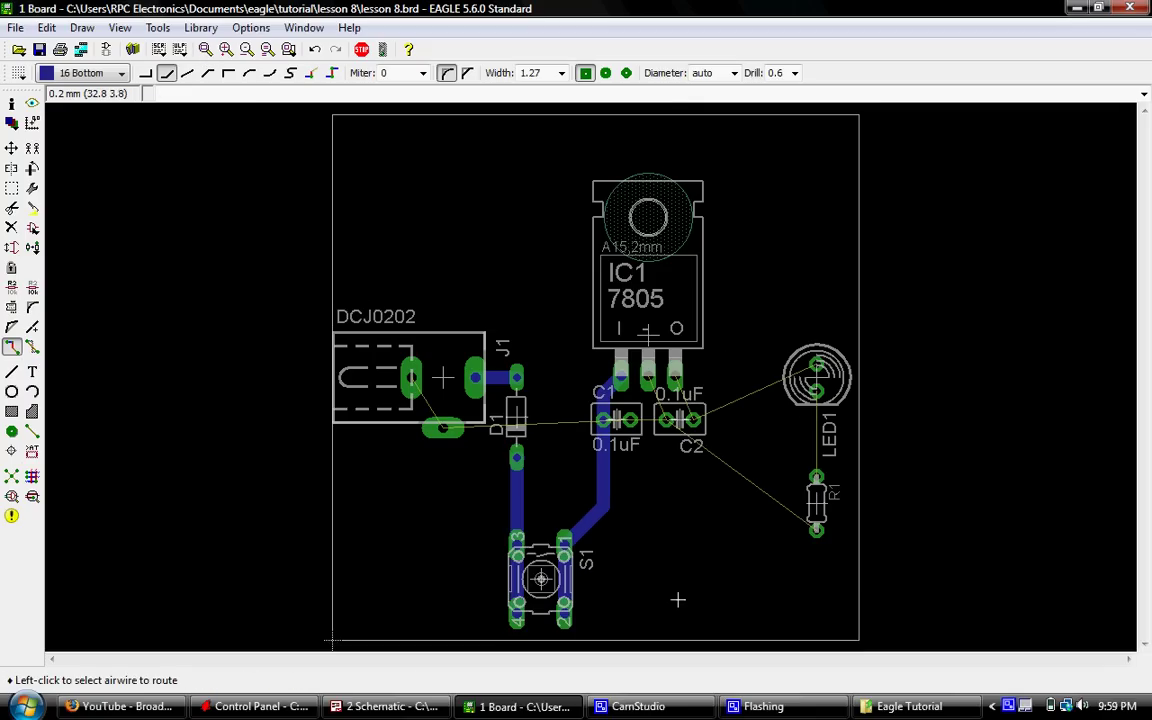